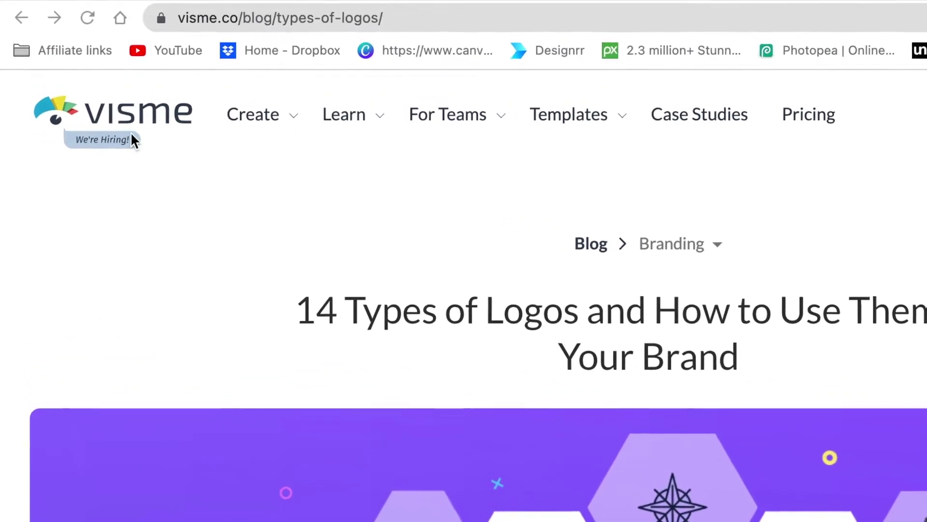
Open the Visme page and scroll to the article's section on the 14 types of logos
{"action": "left_click", "coordinate": [118, 144]}
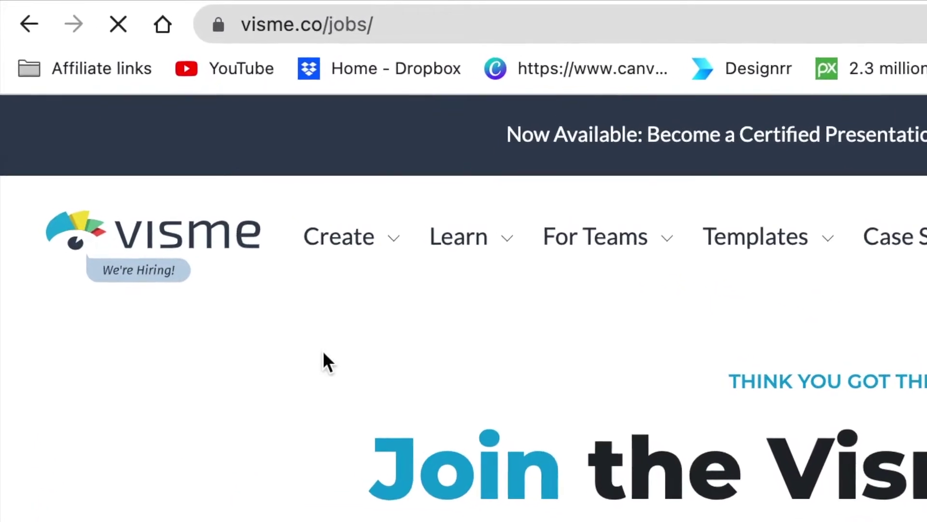
{"action": "scroll", "coordinate": [337, 377], "scroll_direction": "down", "scroll_amount": 10}
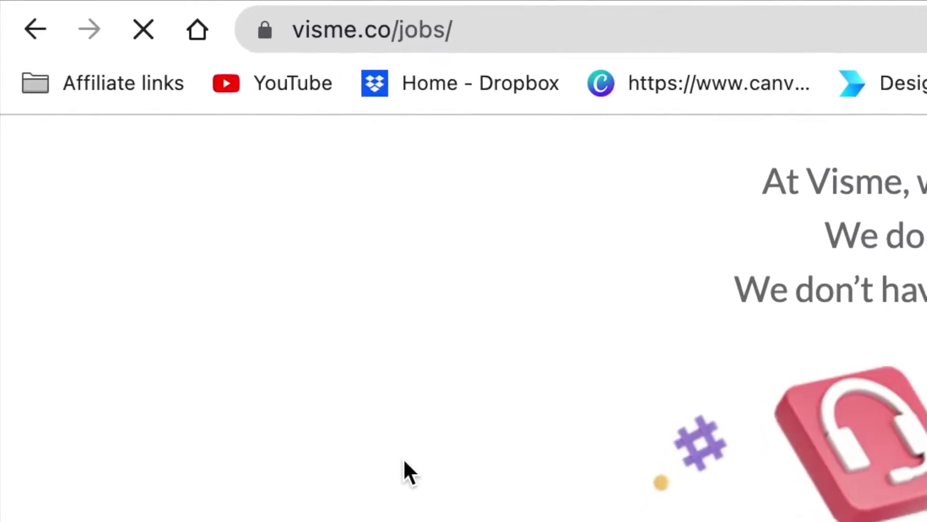
{"action": "scroll", "coordinate": [410, 471], "scroll_direction": "down", "scroll_amount": 10}
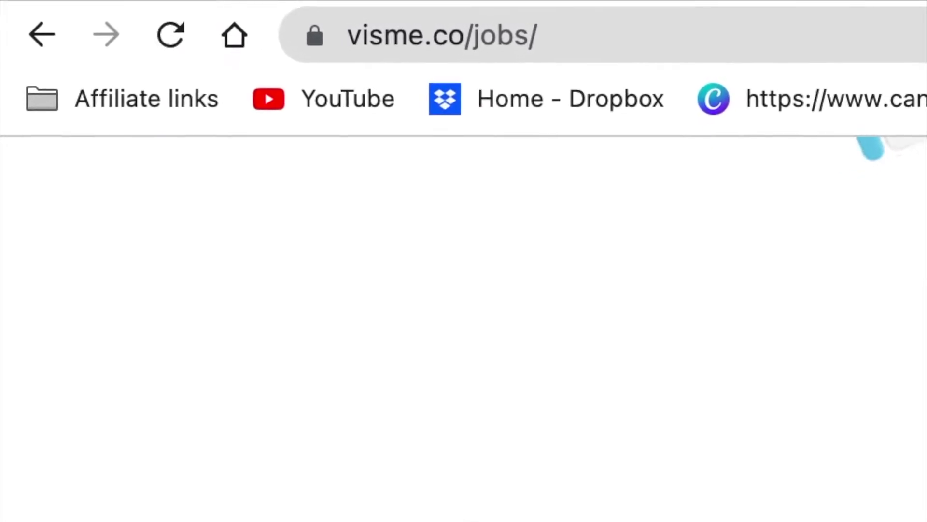
{"action": "scroll", "coordinate": [463, 338], "scroll_direction": "down", "scroll_amount": 5}
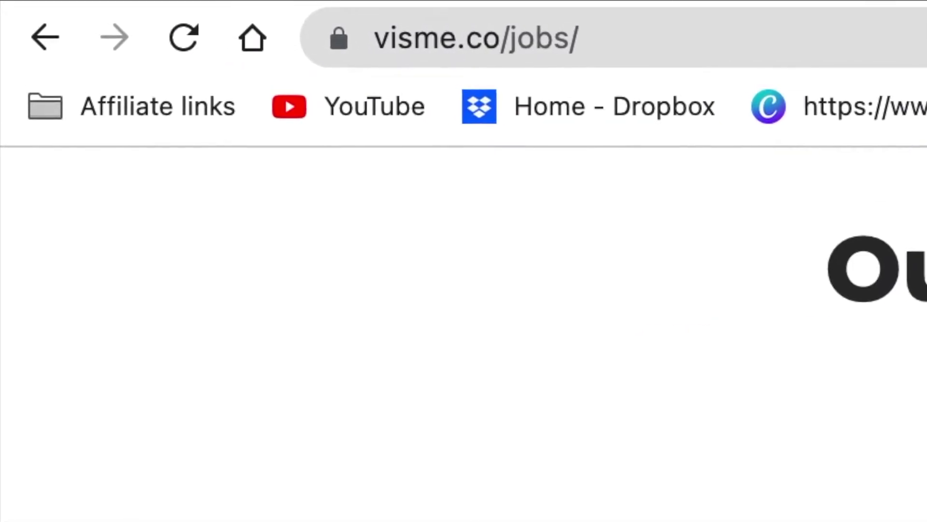
{"action": "scroll", "coordinate": [158, 211], "scroll_direction": "down", "scroll_amount": 5}
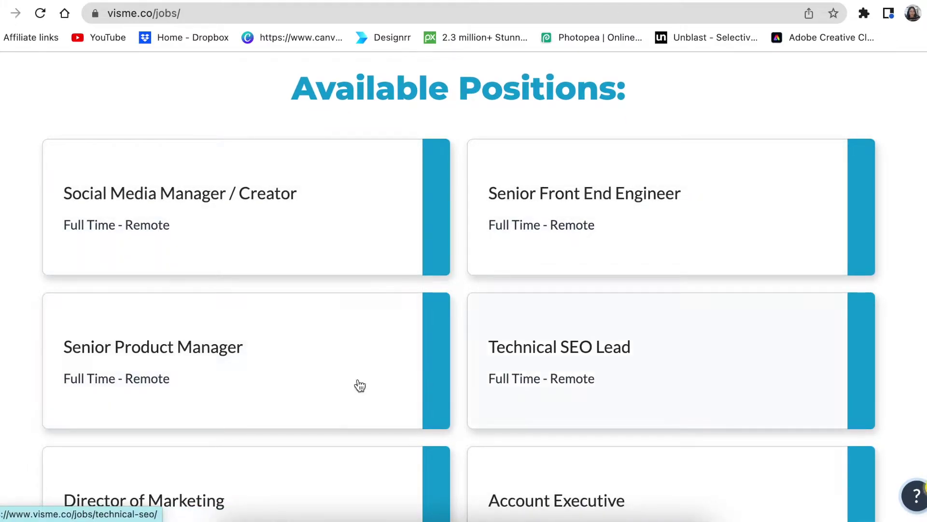
{"action": "scroll", "coordinate": [234, 310], "scroll_direction": "up", "scroll_amount": 15}
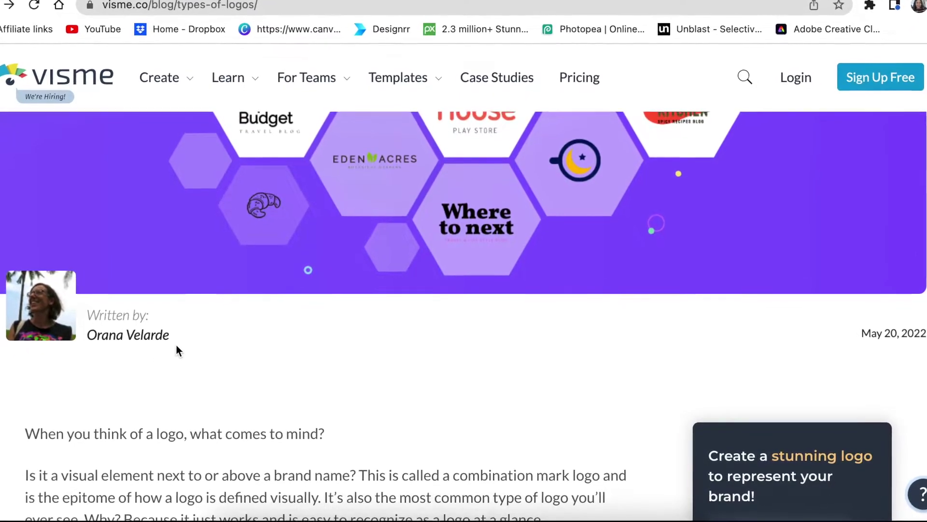
{"action": "scroll", "coordinate": [175, 345], "scroll_direction": "up", "scroll_amount": 3}
{"action": "scroll", "coordinate": [173, 342], "scroll_direction": "up", "scroll_amount": 4}
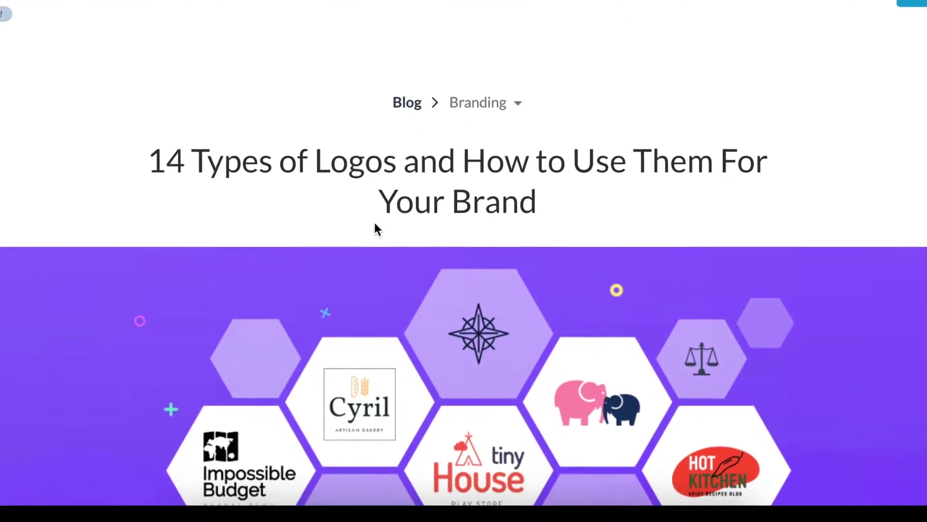
{"action": "scroll", "coordinate": [551, 185], "scroll_direction": "down", "scroll_amount": 10}
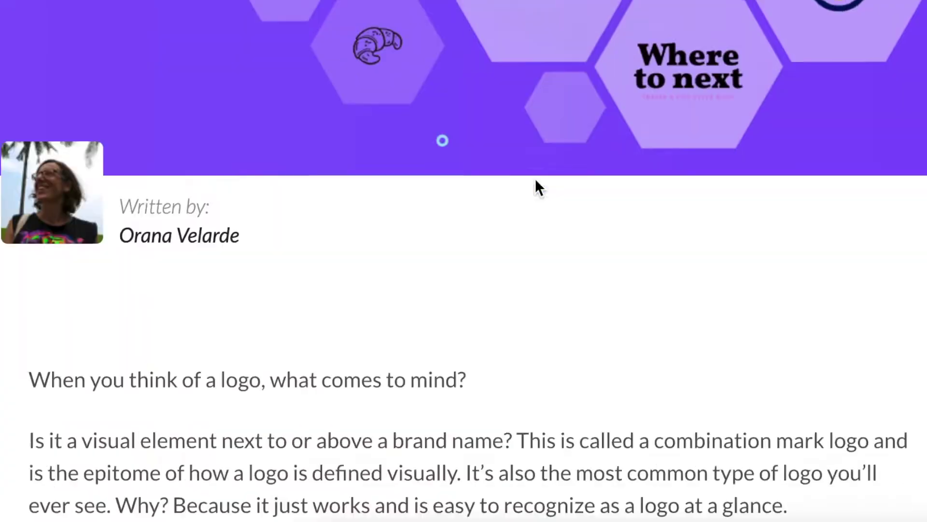
{"action": "scroll", "coordinate": [535, 178], "scroll_direction": "down", "scroll_amount": 10}
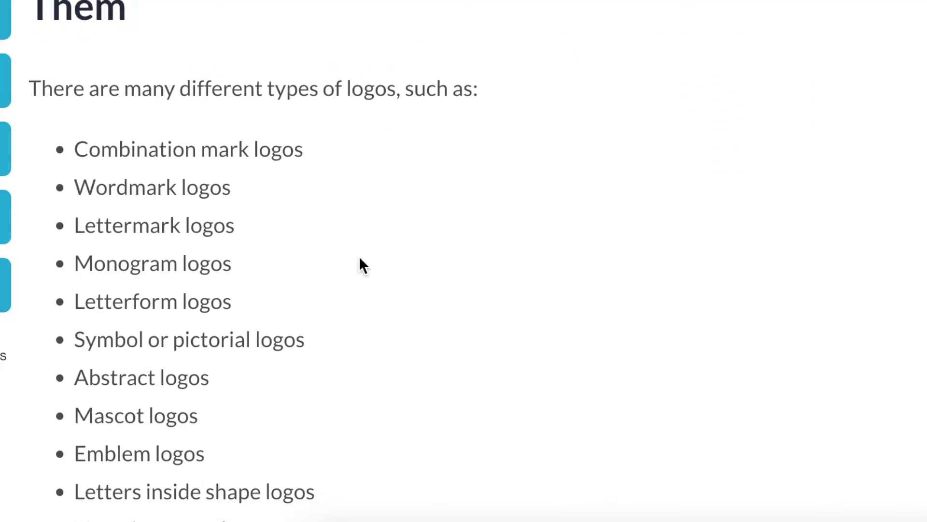
{"action": "scroll", "coordinate": [360, 258], "scroll_direction": "down", "scroll_amount": 1}
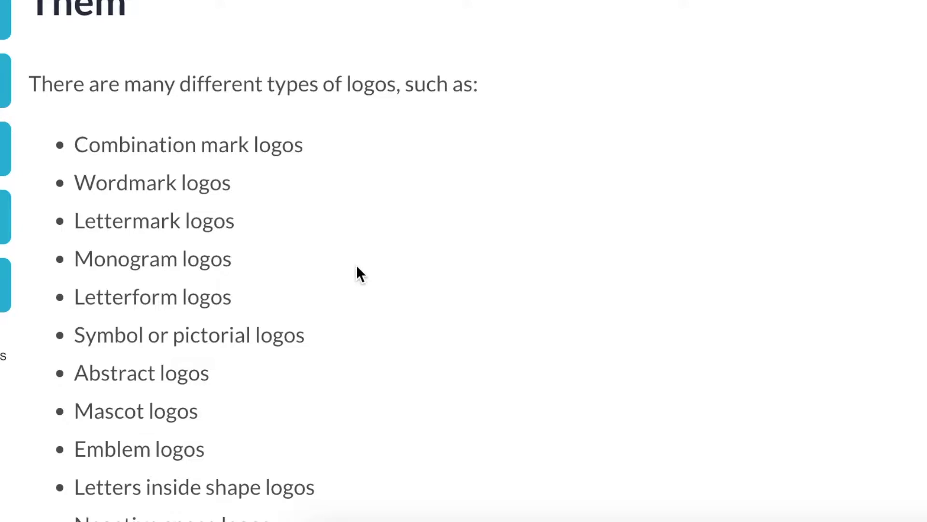
{"action": "scroll", "coordinate": [355, 264], "scroll_direction": "down", "scroll_amount": 1}
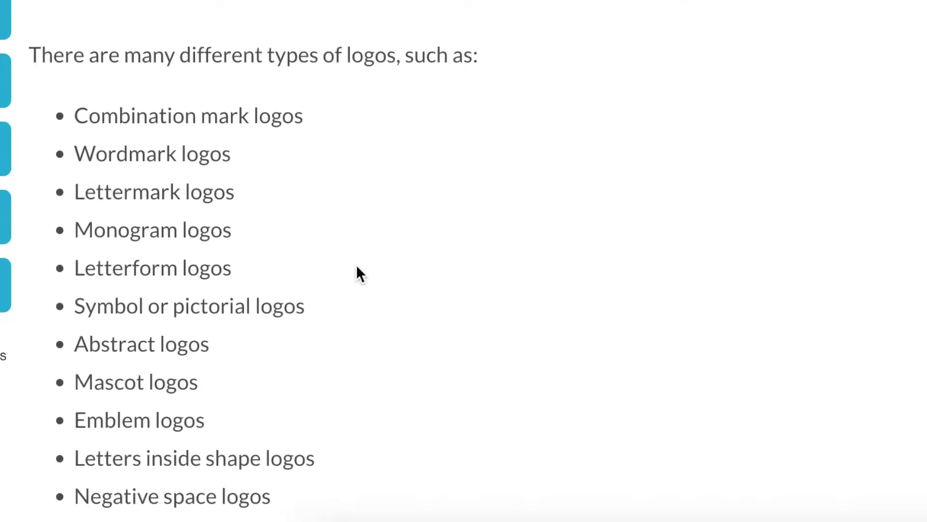
{"action": "scroll", "coordinate": [355, 265], "scroll_direction": "down", "scroll_amount": 1}
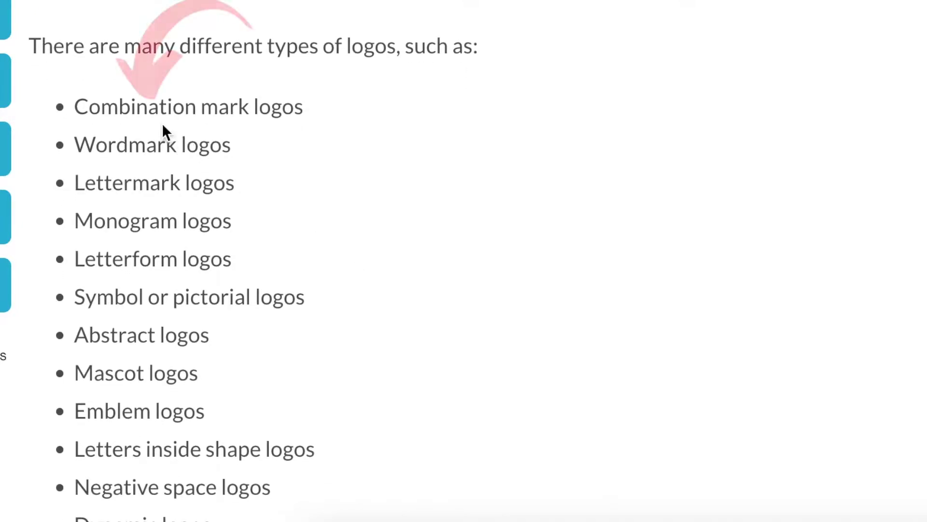
{"action": "scroll", "coordinate": [285, 155], "scroll_direction": "down", "scroll_amount": 2}
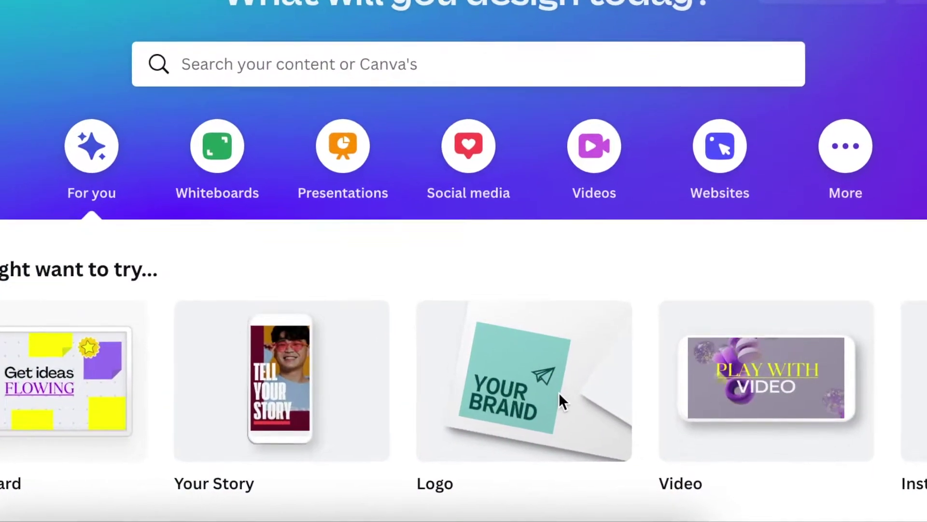
Create a blank Logo design and fill its page background black from Default Colors
{"action": "mouse_move", "coordinate": [528, 392]}
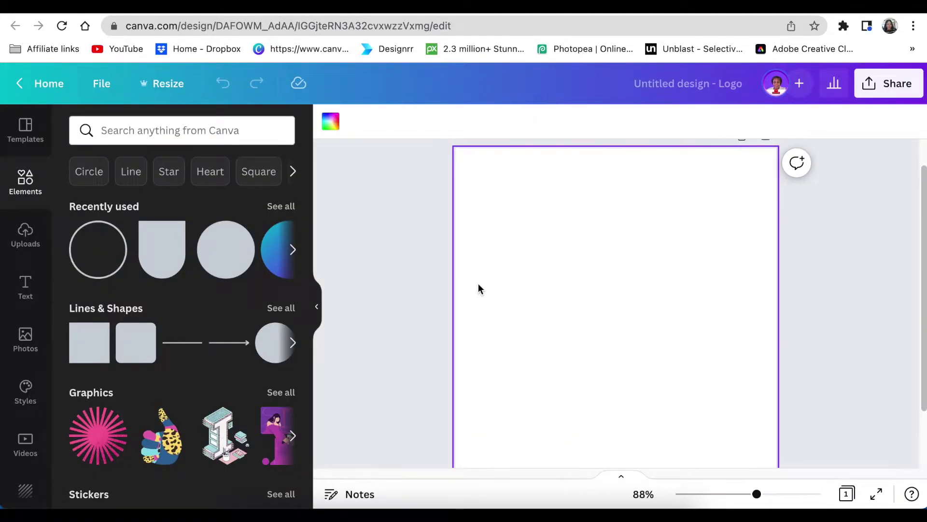
{"action": "left_click", "coordinate": [331, 125]}
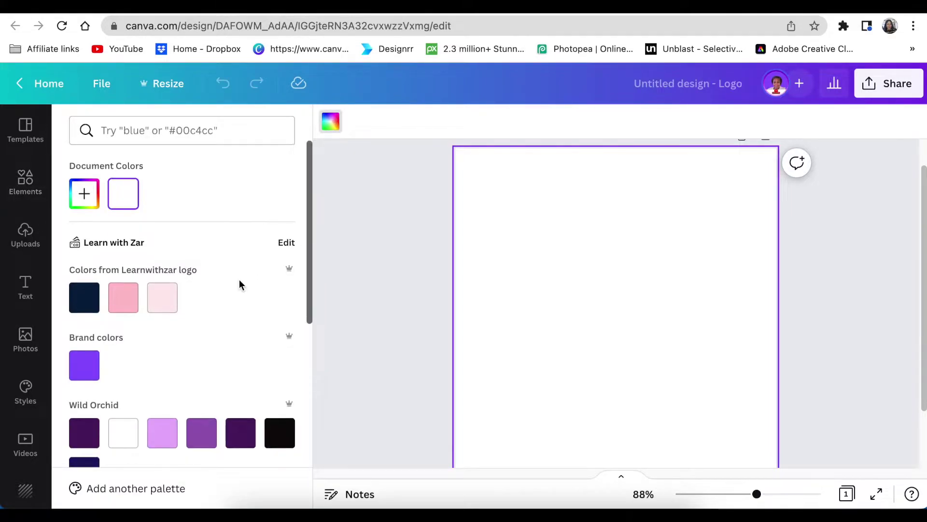
{"action": "scroll", "coordinate": [239, 280], "scroll_direction": "down", "scroll_amount": 3}
{"action": "scroll", "coordinate": [127, 392], "scroll_direction": "down", "scroll_amount": 3}
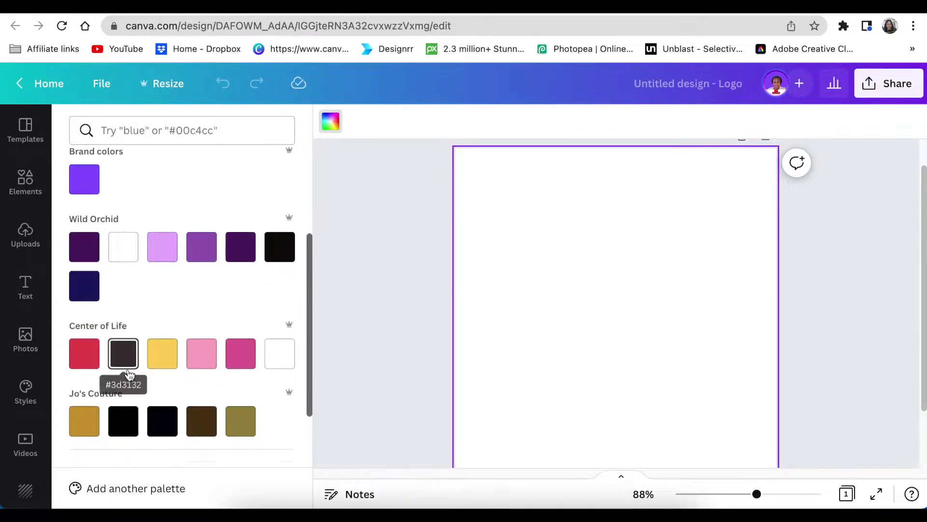
{"action": "scroll", "coordinate": [120, 362], "scroll_direction": "down", "scroll_amount": 3}
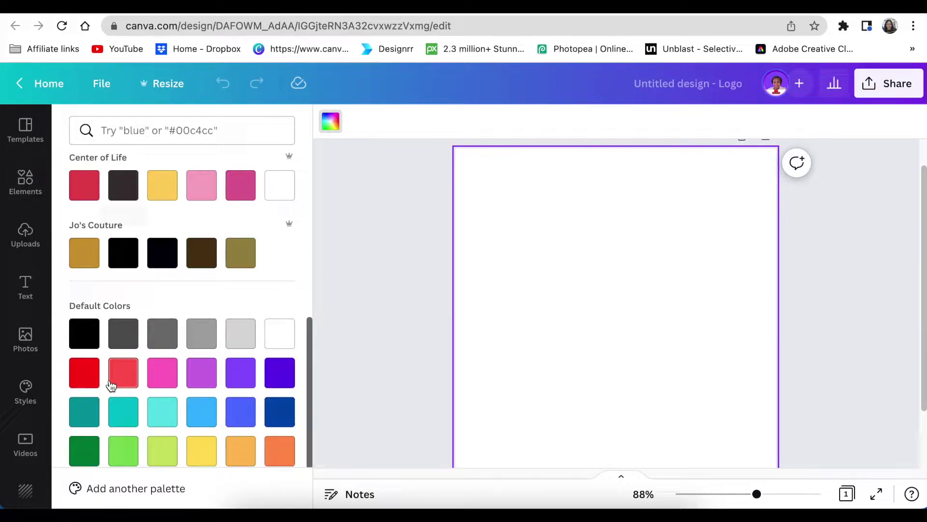
{"action": "left_click", "coordinate": [85, 335]}
{"action": "left_click", "coordinate": [425, 353]}
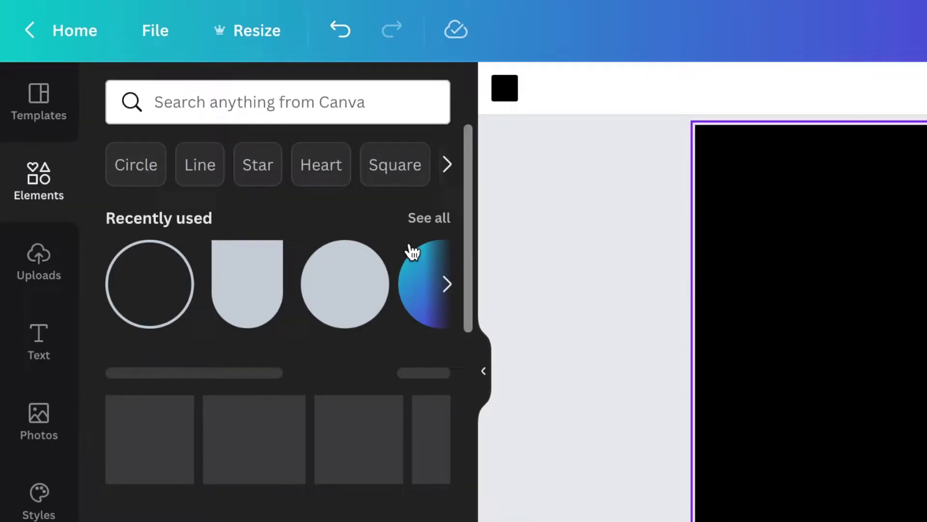
Browse the full lines and shapes collection for the rounded-corner shape
{"action": "scroll", "coordinate": [447, 297], "scroll_direction": "down", "scroll_amount": 1}
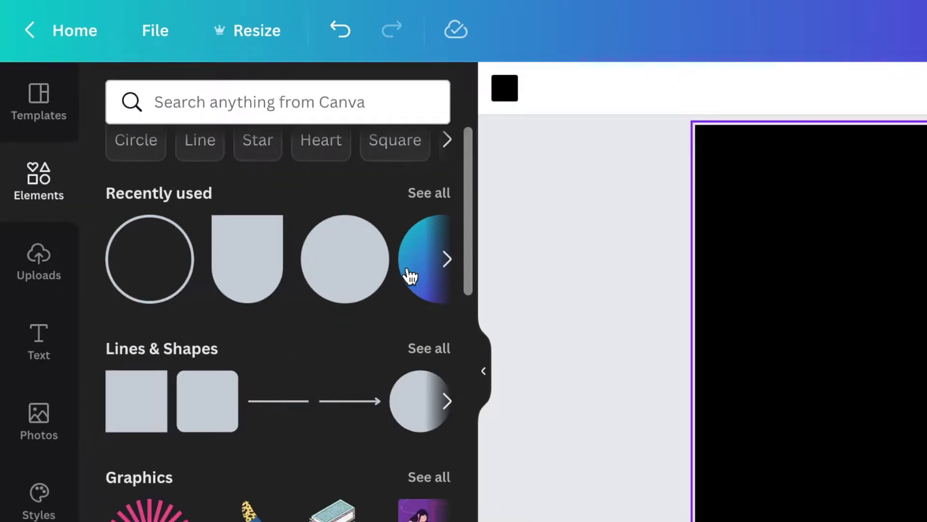
{"action": "left_click", "coordinate": [423, 353]}
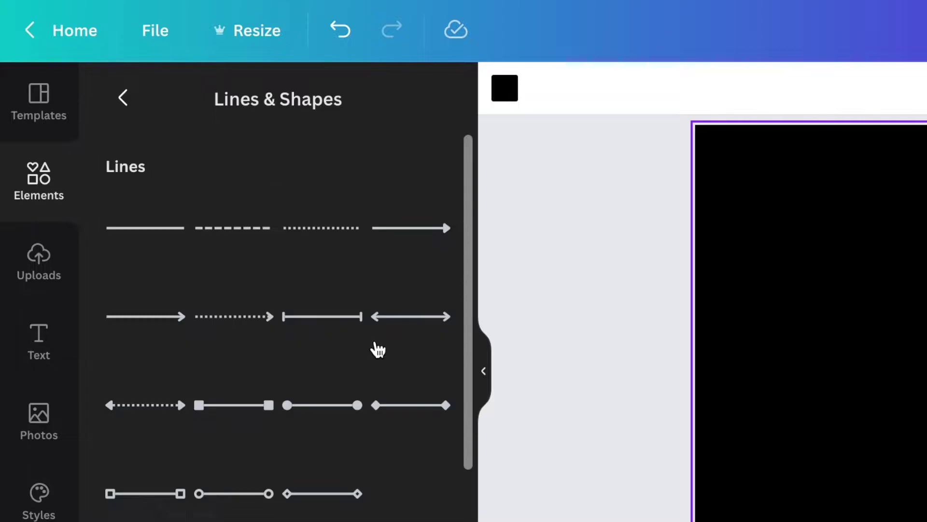
{"action": "scroll", "coordinate": [378, 349], "scroll_direction": "down", "scroll_amount": 10}
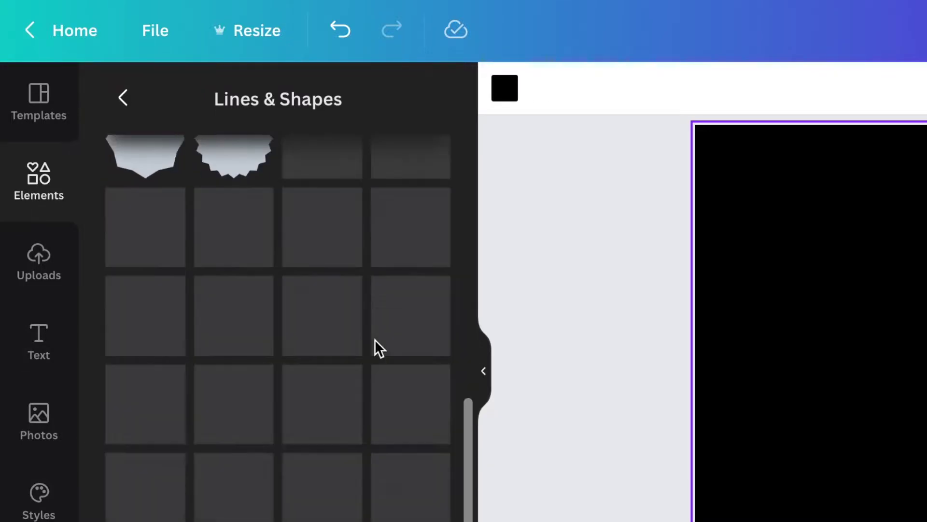
{"action": "scroll", "coordinate": [375, 341], "scroll_direction": "down", "scroll_amount": 5}
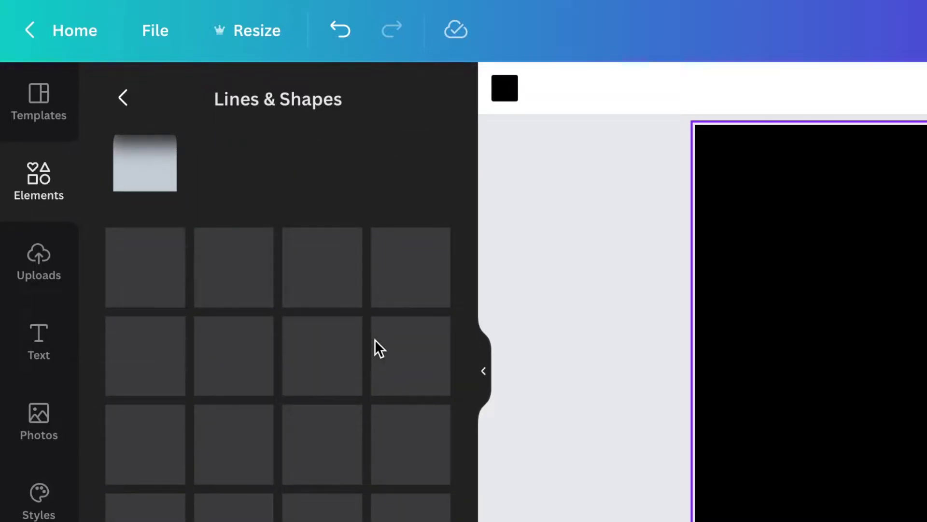
{"action": "scroll", "coordinate": [375, 341], "scroll_direction": "down", "scroll_amount": 5}
{"action": "scroll", "coordinate": [374, 339], "scroll_direction": "down", "scroll_amount": 5}
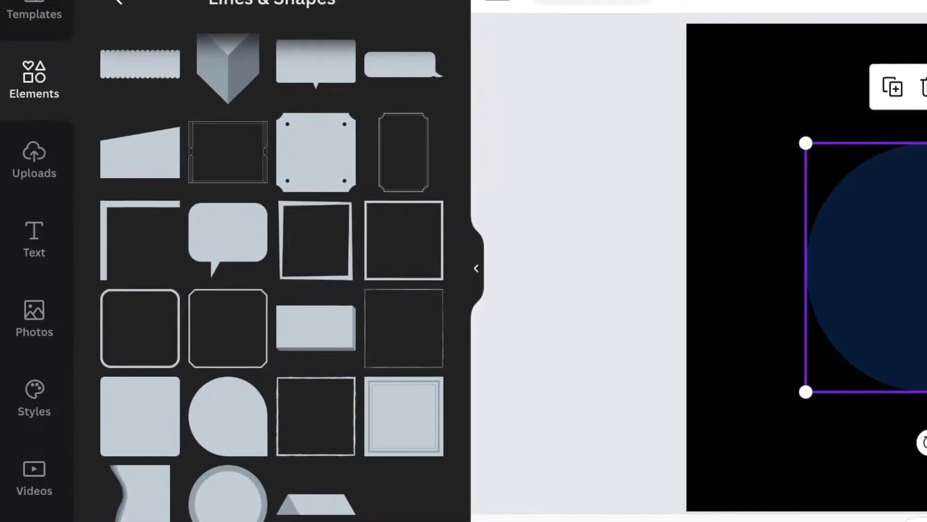
Colour the shape bright blue using a 'blue' colour search, then rotate it
{"action": "left_click", "coordinate": [493, 2]}
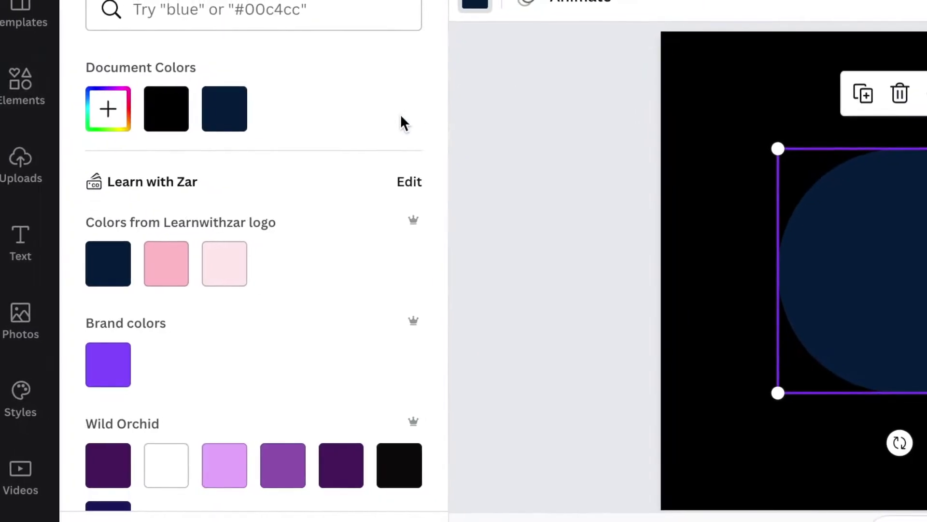
{"action": "type", "text": "blue"}
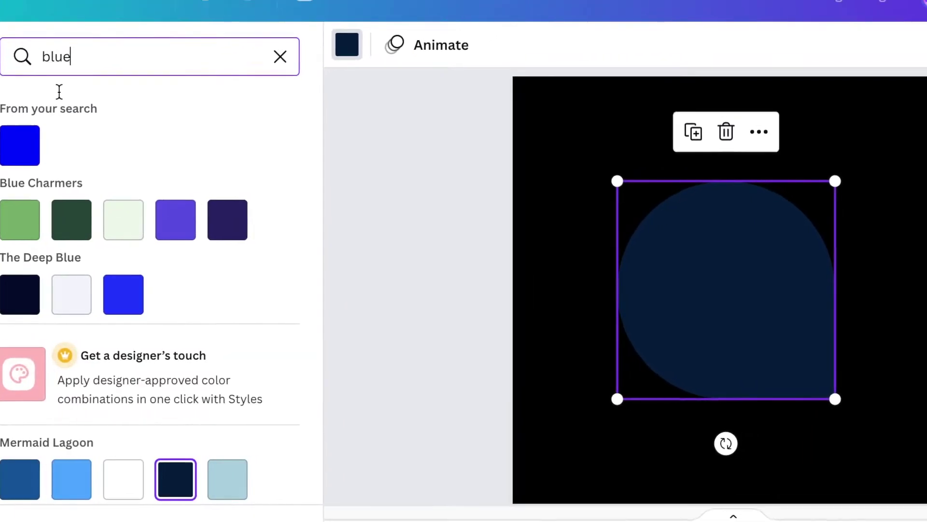
{"action": "left_click", "coordinate": [5, 158]}
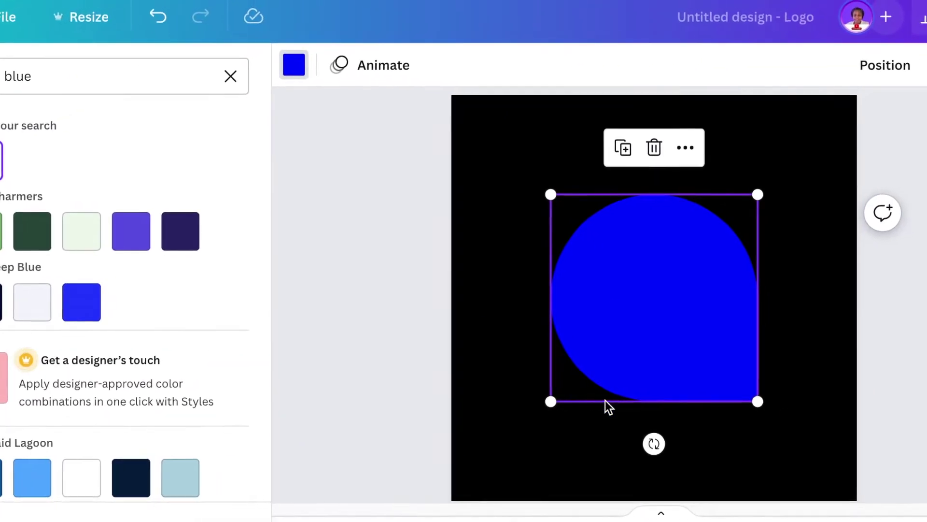
{"action": "left_click_drag", "start_coordinate": [708, 427], "coordinate": [715, 224]}
Shrink the droplet and move it toward the page's left side
{"action": "left_click_drag", "start_coordinate": [772, 305], "coordinate": [601, 310]}
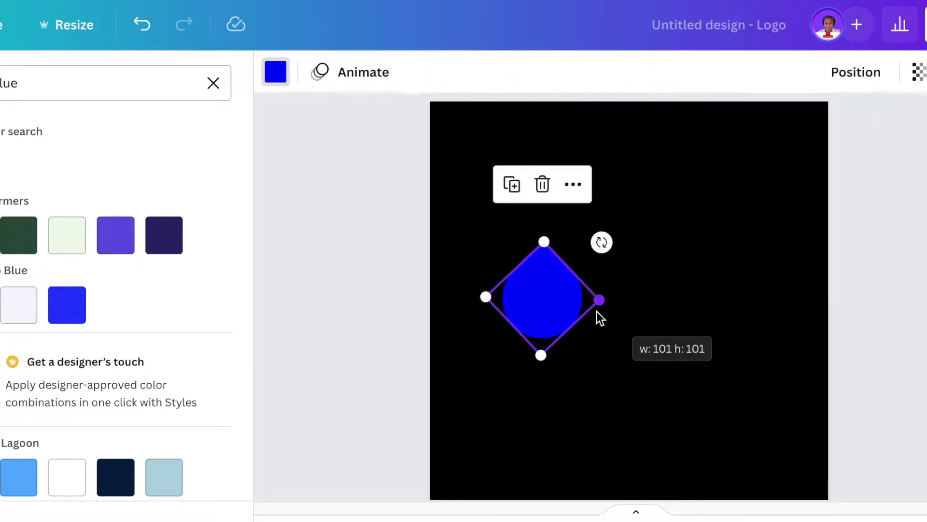
{"action": "left_click_drag", "start_coordinate": [560, 317], "coordinate": [518, 319]}
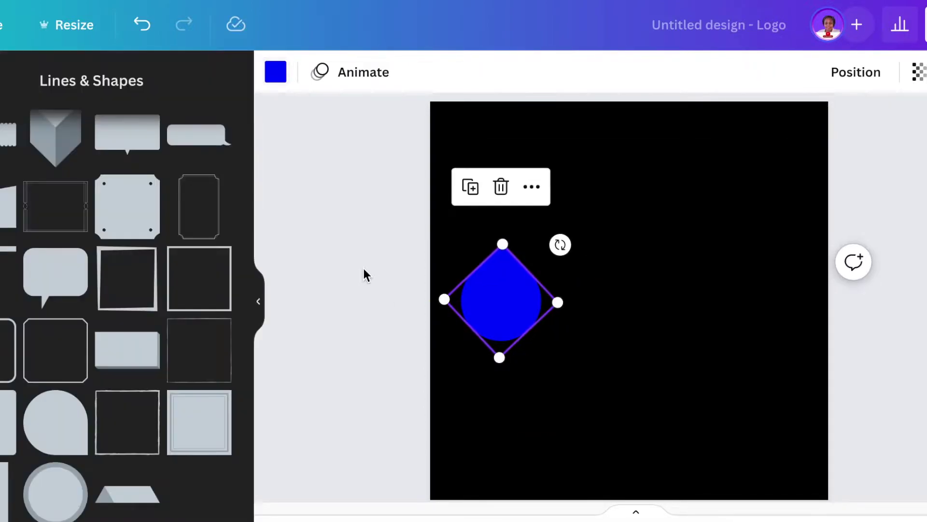
{"action": "left_click_drag", "start_coordinate": [502, 244], "coordinate": [503, 235]}
Recolour the droplet white, shift it slightly down-right, then search colours for 'blue'
{"action": "left_click", "coordinate": [276, 72]}
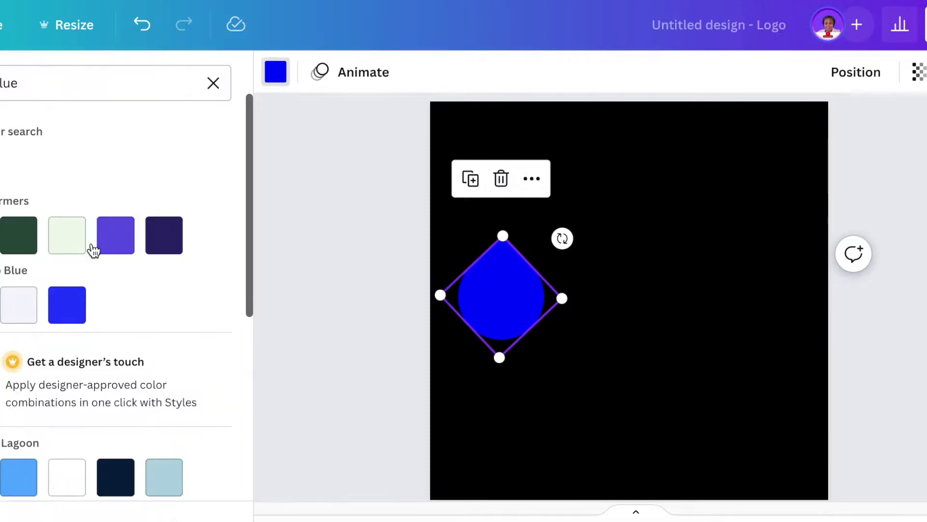
{"action": "left_click", "coordinate": [213, 83]}
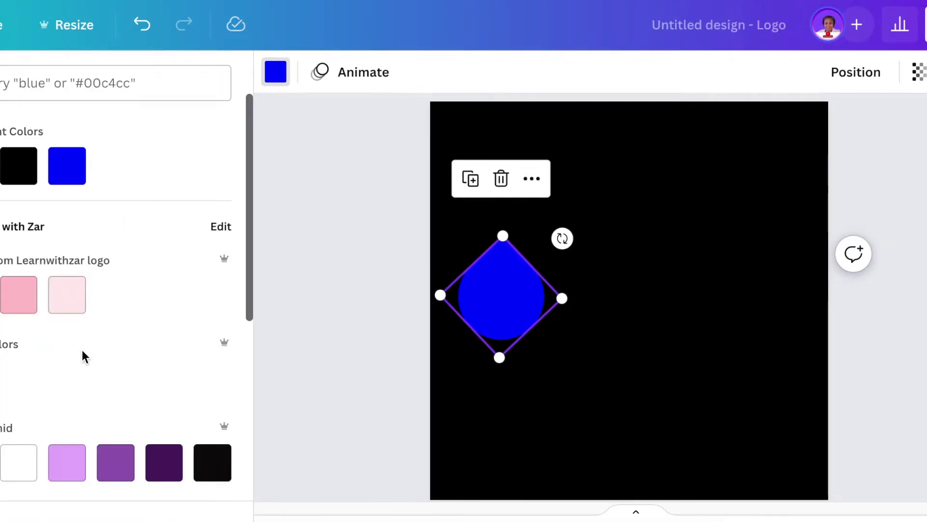
{"action": "scroll", "coordinate": [82, 348], "scroll_direction": "down", "scroll_amount": 8}
{"action": "left_click", "coordinate": [213, 331]}
{"action": "left_click_drag", "start_coordinate": [483, 290], "coordinate": [496, 302]}
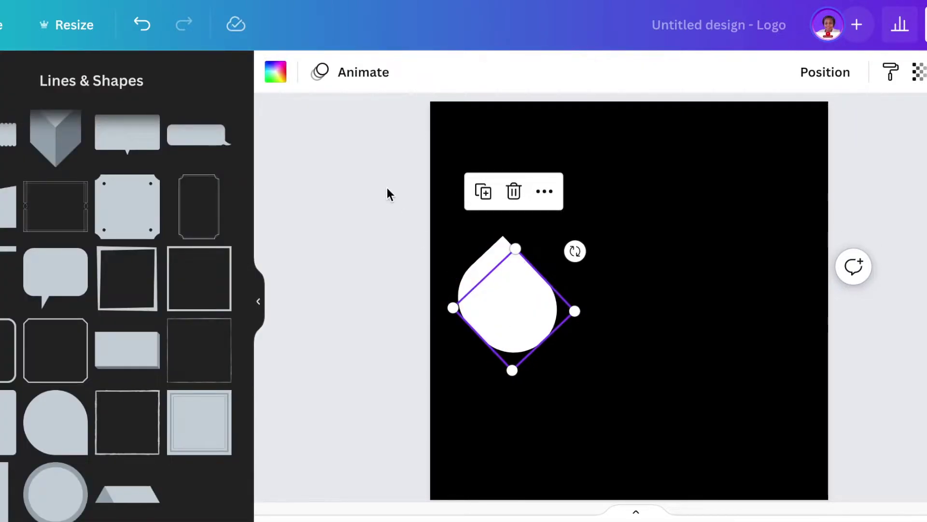
{"action": "left_click", "coordinate": [278, 74]}
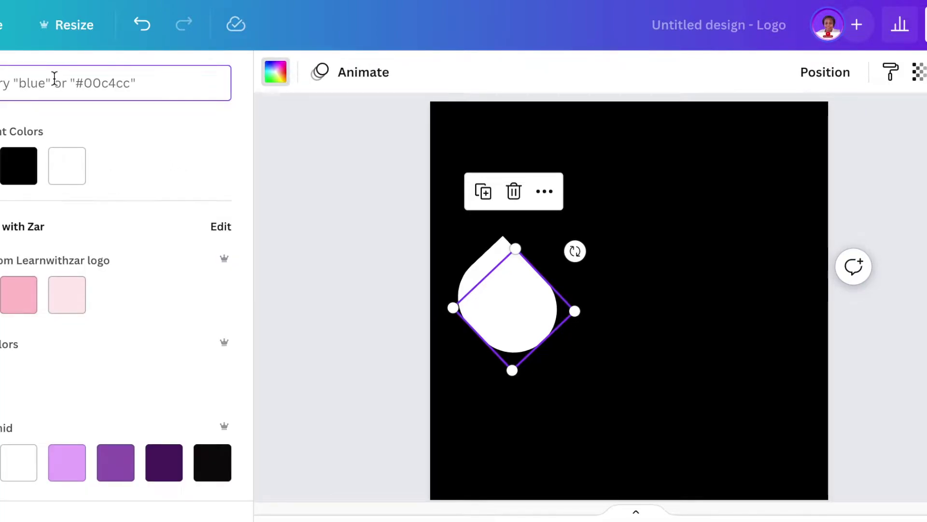
{"action": "type", "text": "blue"}
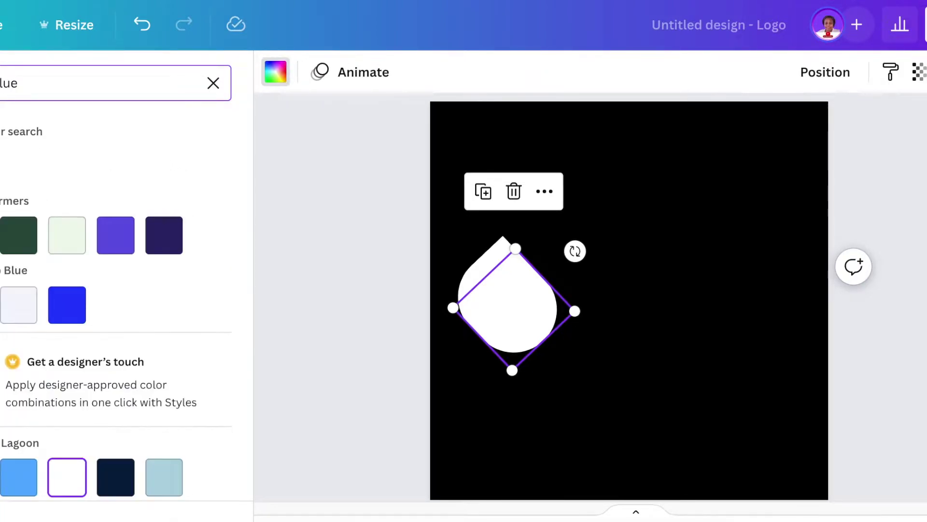
Make the front droplet blue and shrink it to 98 × 98 inside the white drop
{"action": "key", "text": "Return"}
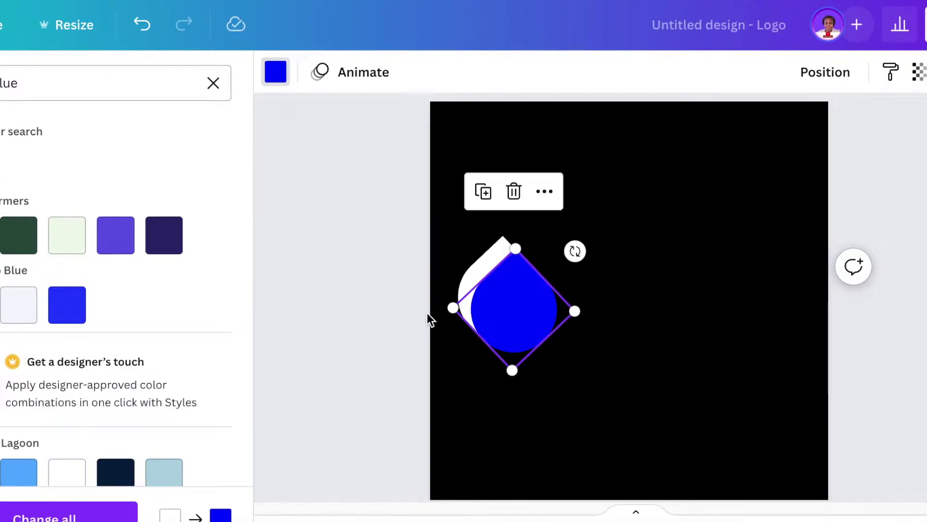
{"action": "left_click", "coordinate": [556, 320]}
{"action": "left_click_drag", "start_coordinate": [525, 313], "coordinate": [516, 303]}
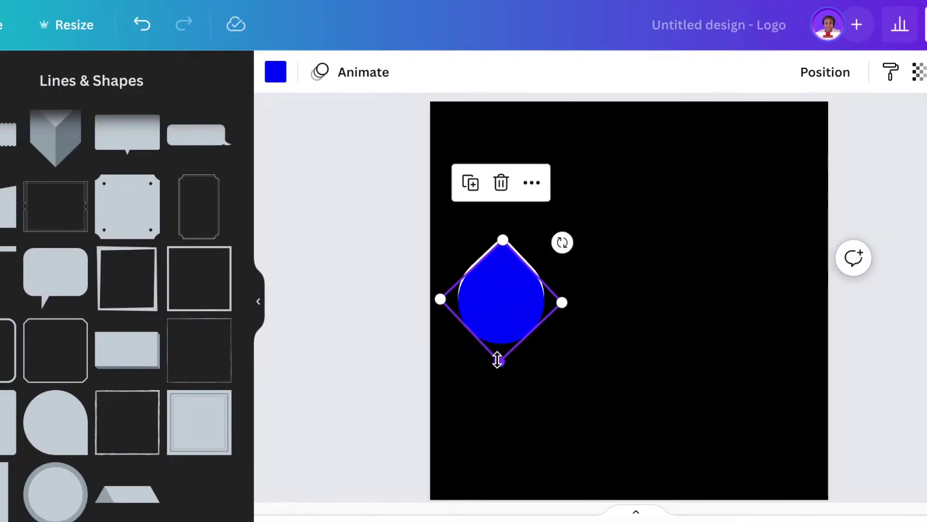
{"action": "left_click_drag", "start_coordinate": [497, 360], "coordinate": [499, 350]}
{"action": "left_click", "coordinate": [543, 403]}
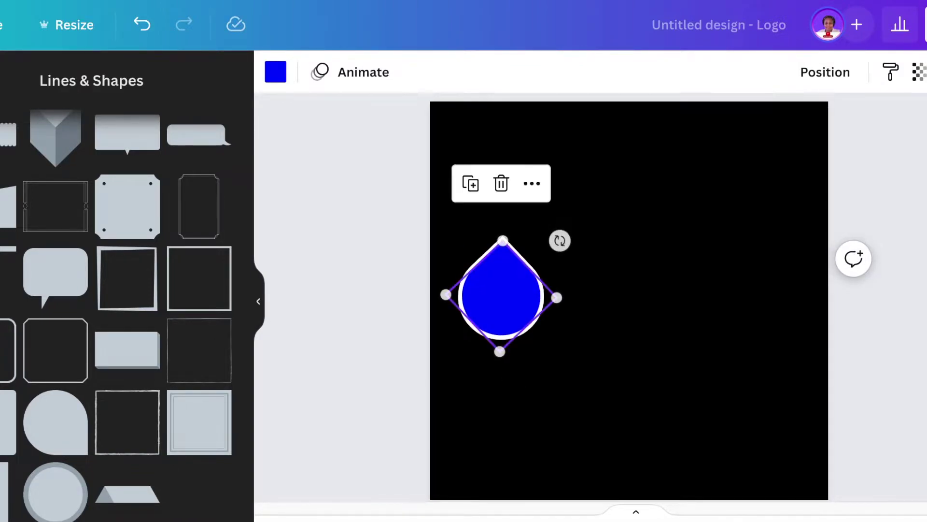
{"action": "left_click", "coordinate": [401, 330]}
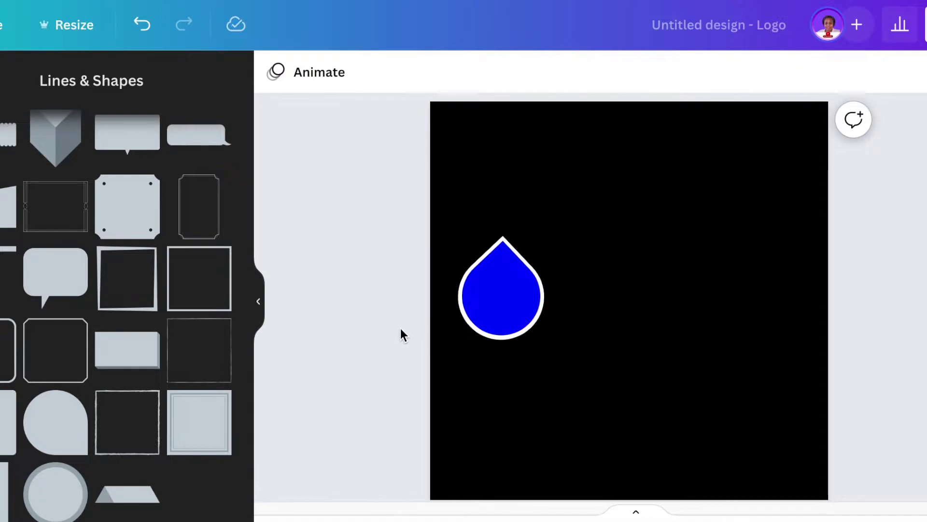
{"action": "left_click_drag", "start_coordinate": [399, 329], "coordinate": [529, 339]}
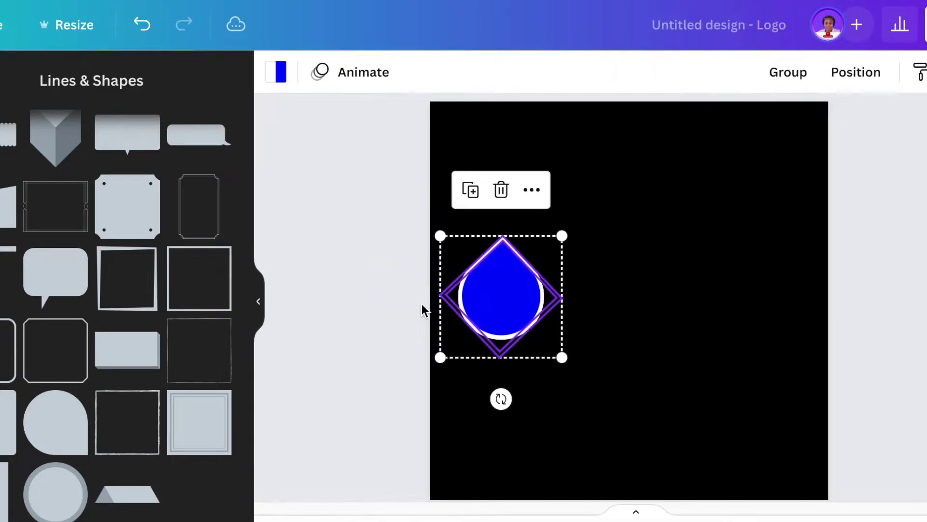
Duplicate the outlined drop and place a smaller copy over the big drop's upper right
{"action": "left_click", "coordinate": [470, 189]}
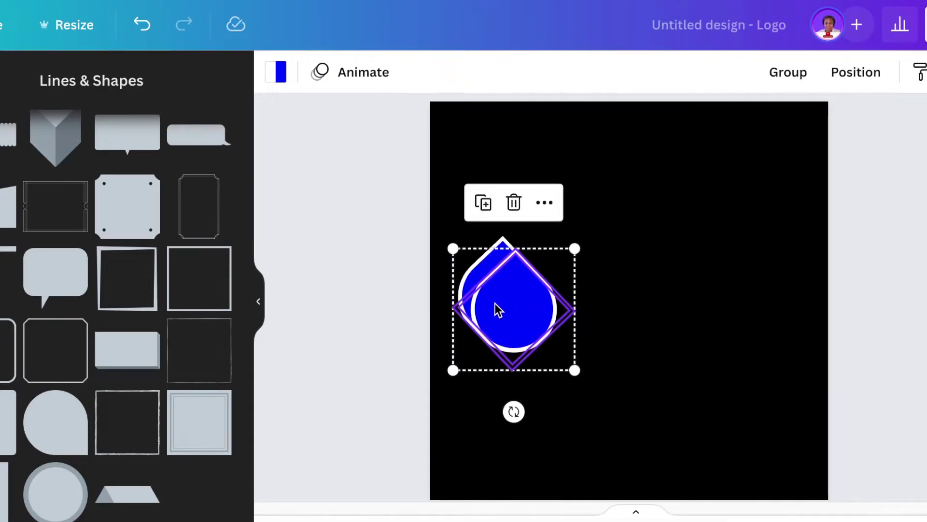
{"action": "left_click_drag", "start_coordinate": [497, 310], "coordinate": [530, 258]}
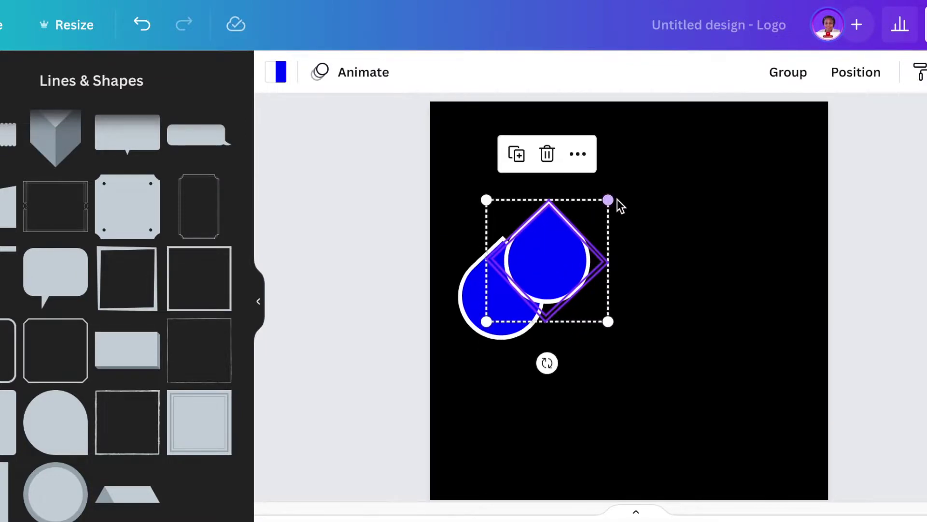
{"action": "left_click_drag", "start_coordinate": [609, 199], "coordinate": [568, 241]}
{"action": "left_click_drag", "start_coordinate": [530, 280], "coordinate": [531, 269]}
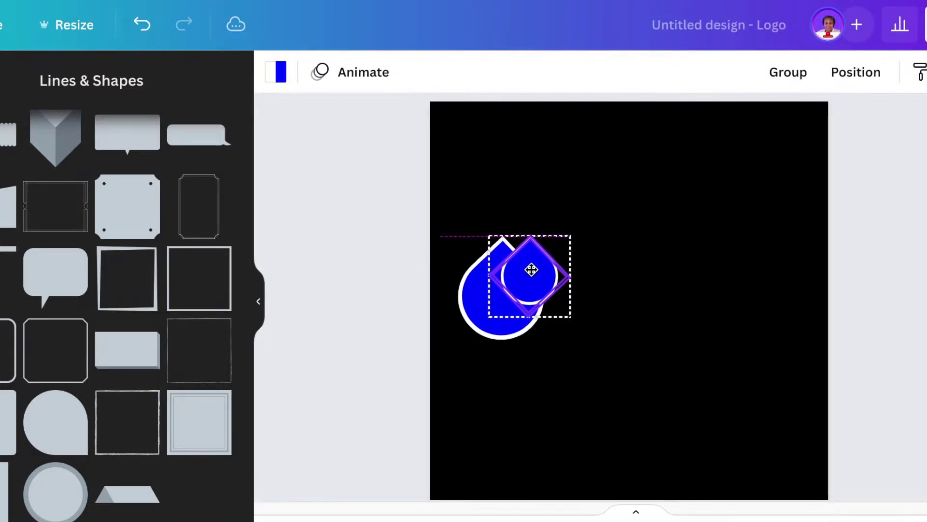
{"action": "left_click", "coordinate": [642, 302]}
Colour the small drop's inner shape Lagoon light blue
{"action": "left_click", "coordinate": [531, 275]}
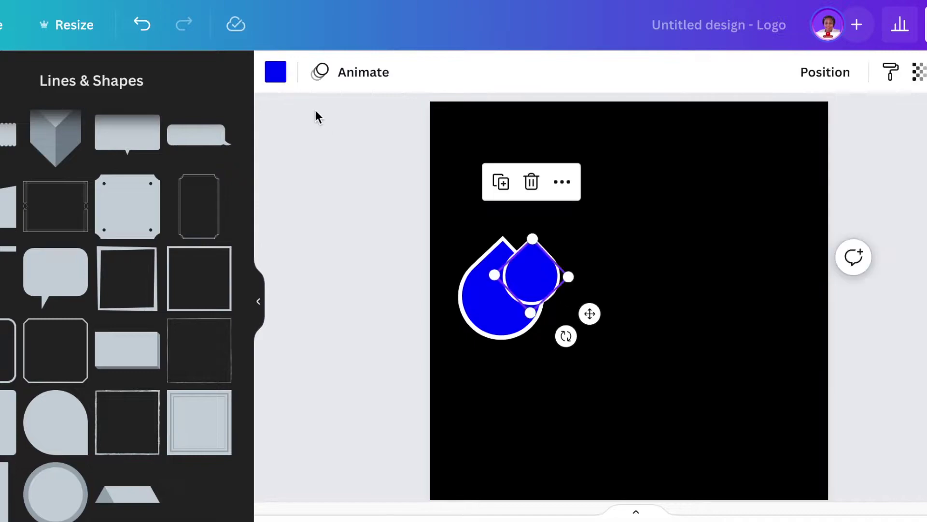
{"action": "left_click", "coordinate": [279, 74]}
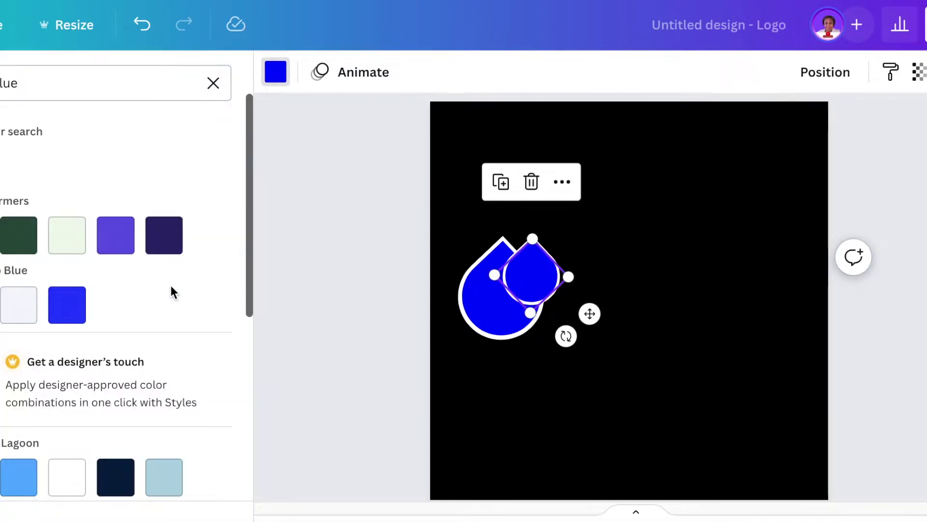
{"action": "scroll", "coordinate": [35, 345], "scroll_direction": "down", "scroll_amount": 2}
{"action": "scroll", "coordinate": [29, 349], "scroll_direction": "down", "scroll_amount": 2}
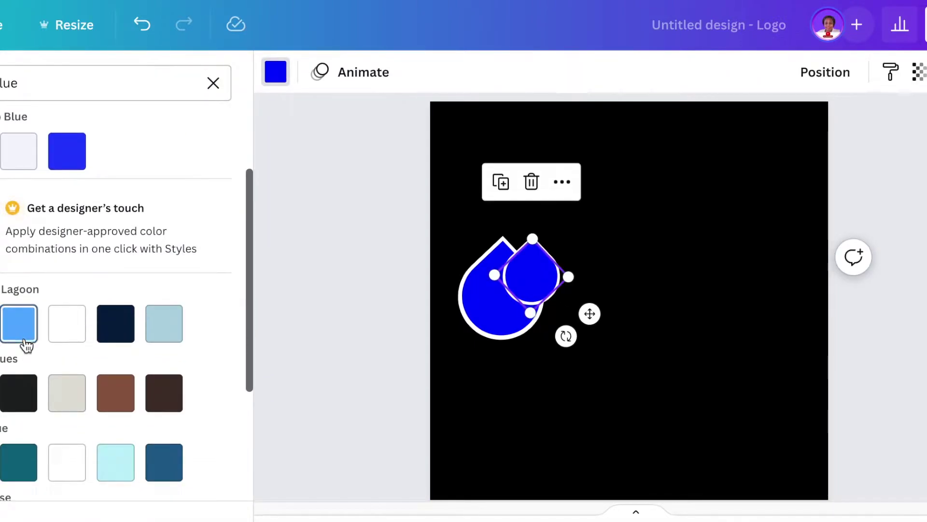
{"action": "left_click", "coordinate": [21, 333]}
{"action": "key", "text": "Escape"}
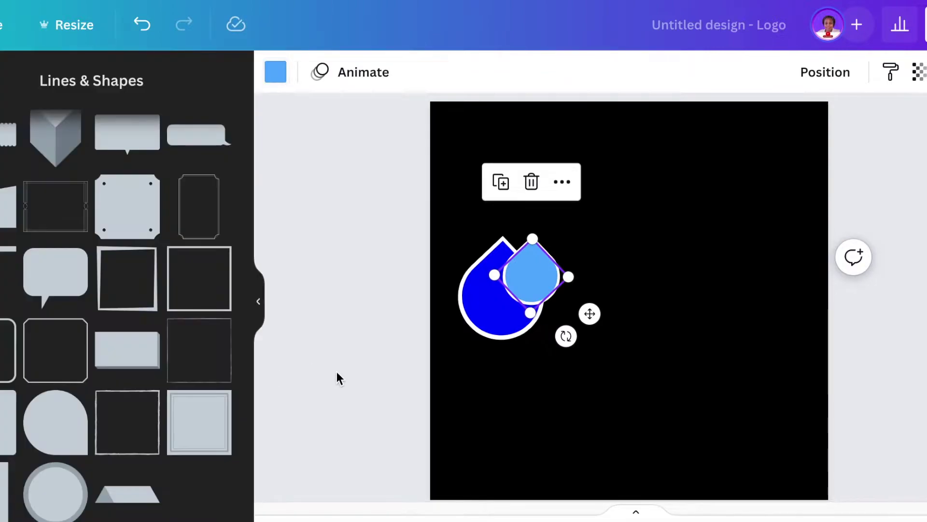
Enlarge the light-blue drop and centre it within its white outline
{"action": "left_click", "coordinate": [340, 368]}
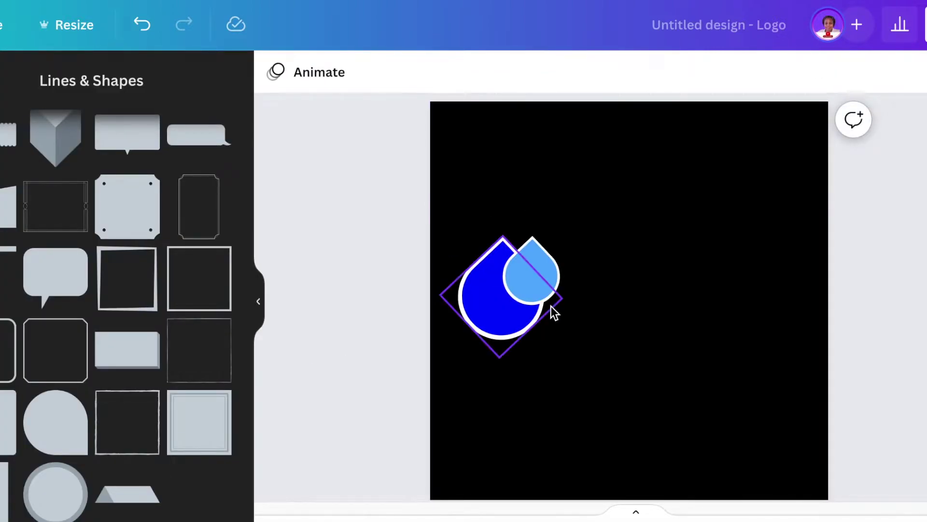
{"action": "left_click", "coordinate": [557, 297]}
{"action": "left_click_drag", "start_coordinate": [535, 237], "coordinate": [533, 231]}
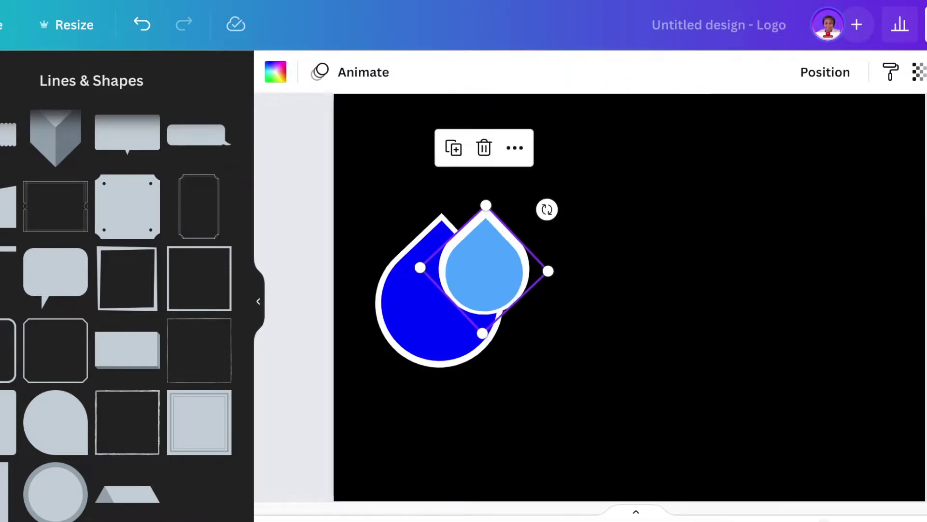
{"action": "left_click", "coordinate": [571, 382]}
{"action": "left_click", "coordinate": [491, 265]}
{"action": "left_click_drag", "start_coordinate": [491, 267], "coordinate": [492, 265]}
{"action": "left_click", "coordinate": [472, 369]}
{"action": "key", "text": "ctrl+minus"}
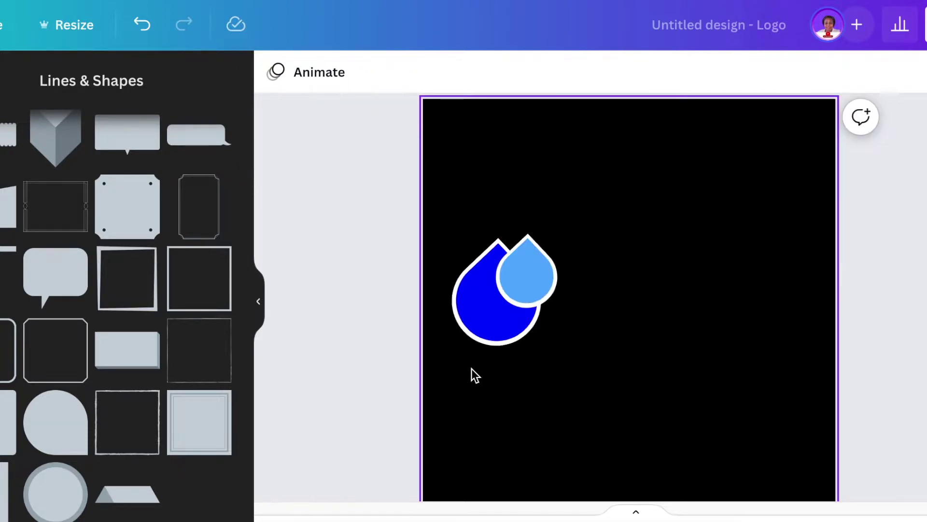
Add a white line of weight 5 beside the drops and stretch it to the right
{"action": "key", "text": "l"}
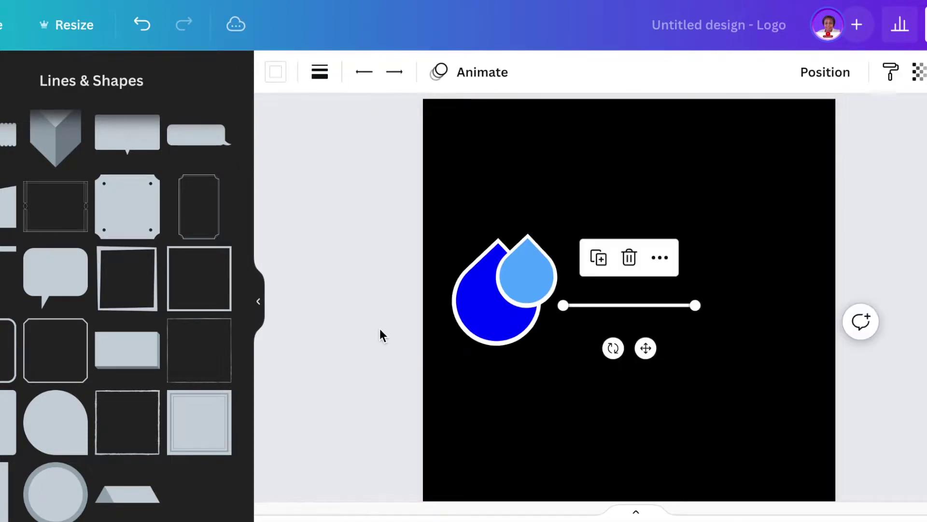
{"action": "left_click_drag", "start_coordinate": [643, 357], "coordinate": [618, 383]}
{"action": "left_click", "coordinate": [320, 72]}
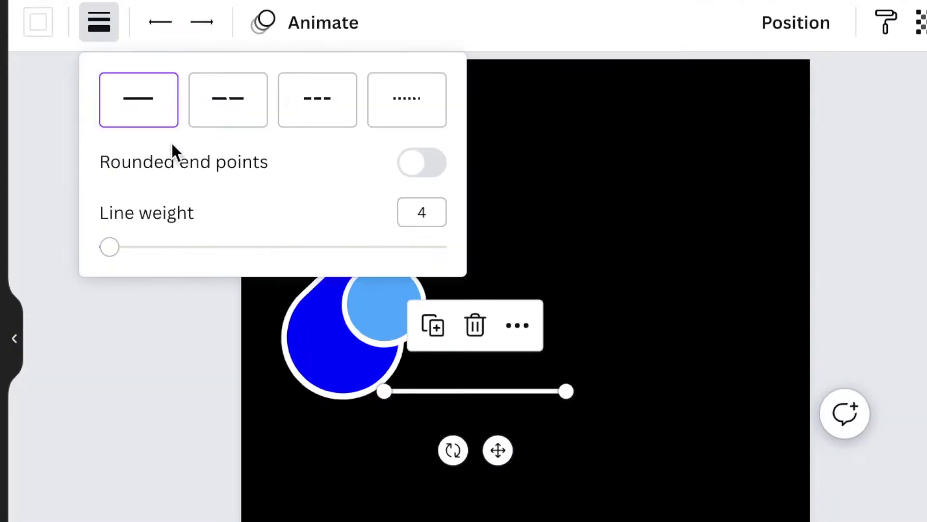
{"action": "left_click_drag", "start_coordinate": [116, 249], "coordinate": [114, 247]}
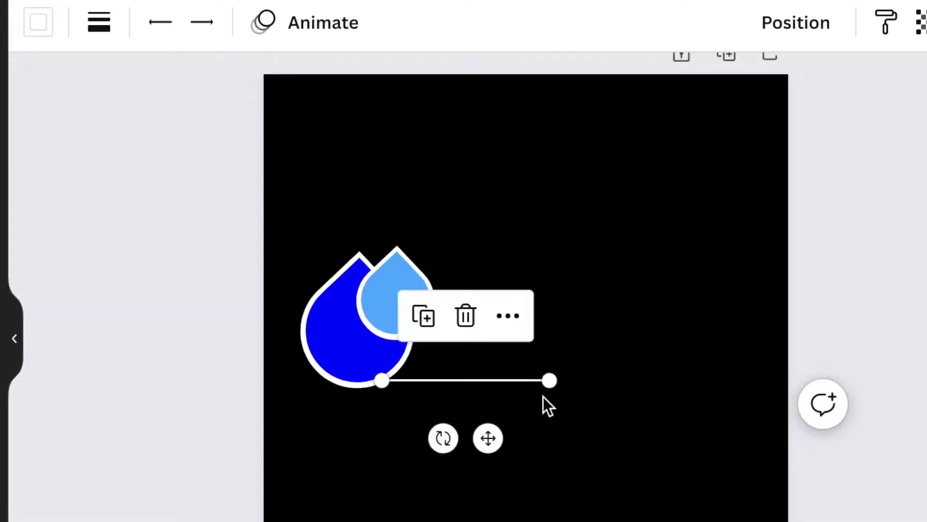
{"action": "left_click_drag", "start_coordinate": [548, 379], "coordinate": [753, 378]}
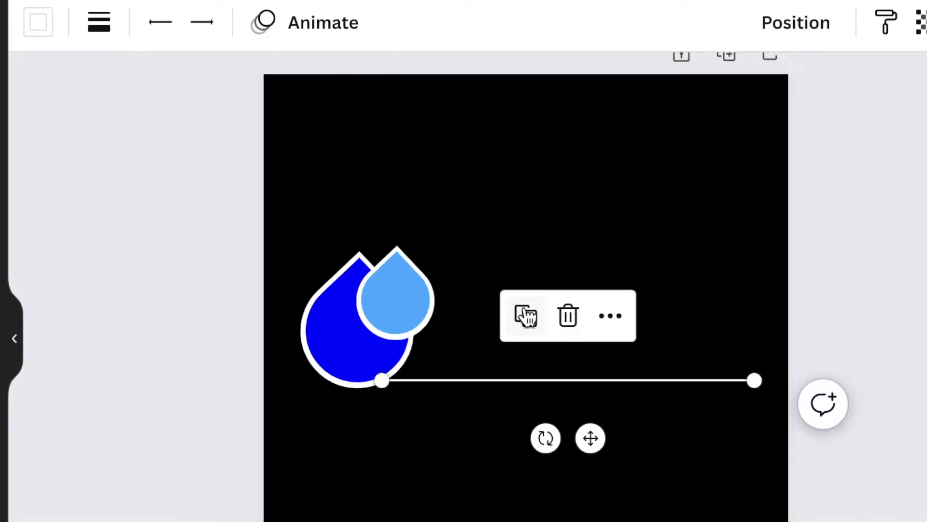
Duplicate the line and set the two lines close together as a parallel pair
{"action": "left_click", "coordinate": [523, 314]}
{"action": "left_click_drag", "start_coordinate": [608, 455], "coordinate": [609, 429]}
{"action": "scroll", "coordinate": [520, 303], "scroll_direction": "down", "scroll_amount": 1}
{"action": "scroll", "coordinate": [521, 303], "scroll_direction": "up", "scroll_amount": 5}
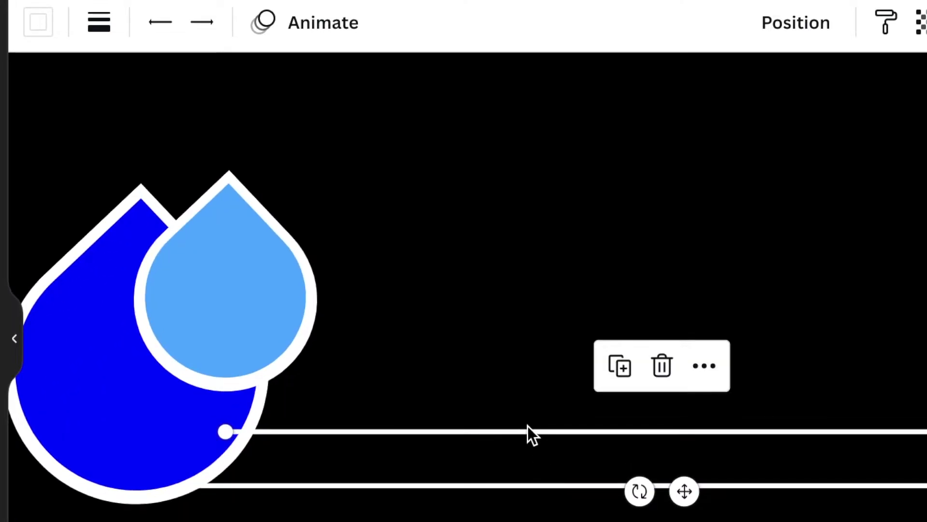
{"action": "left_click_drag", "start_coordinate": [528, 435], "coordinate": [530, 433]}
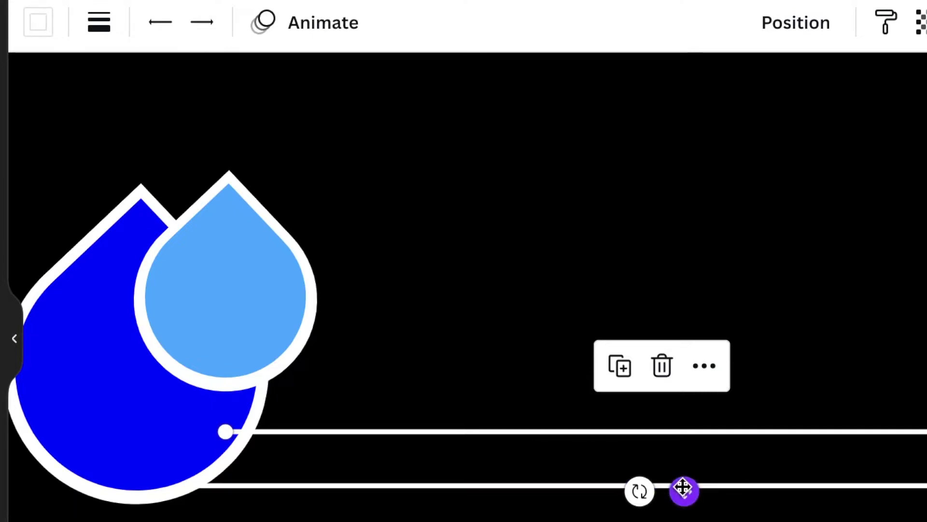
{"action": "left_click_drag", "start_coordinate": [684, 492], "coordinate": [683, 515]}
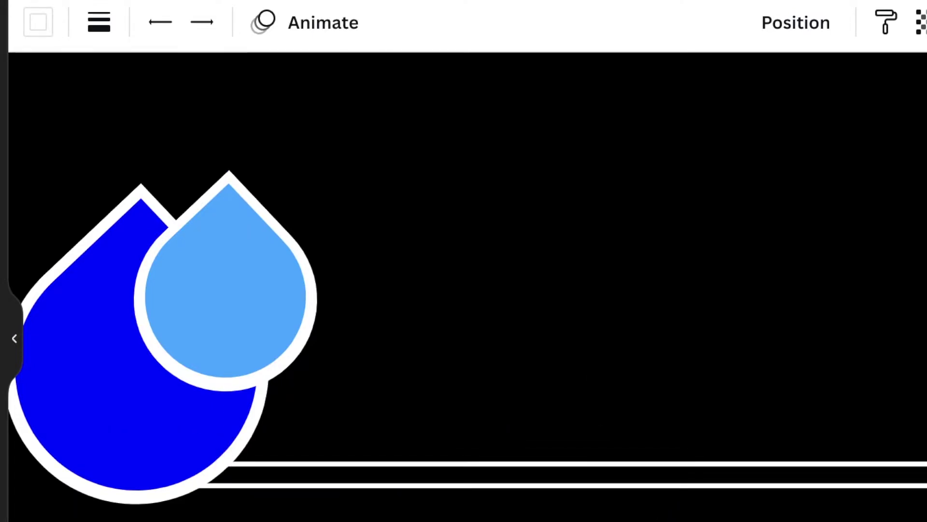
{"action": "key", "text": "Down"}
{"action": "key", "text": "Down"}
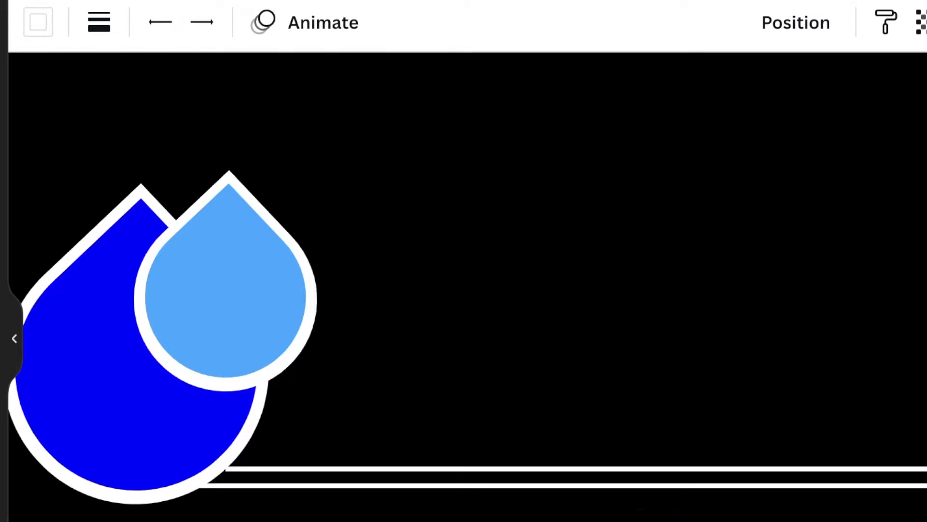
Place the other line pair beside the drops' tops and level its upper line
{"action": "scroll", "coordinate": [464, 289], "scroll_direction": "down", "scroll_amount": 3}
{"action": "left_click_drag", "start_coordinate": [576, 518], "coordinate": [601, 325]}
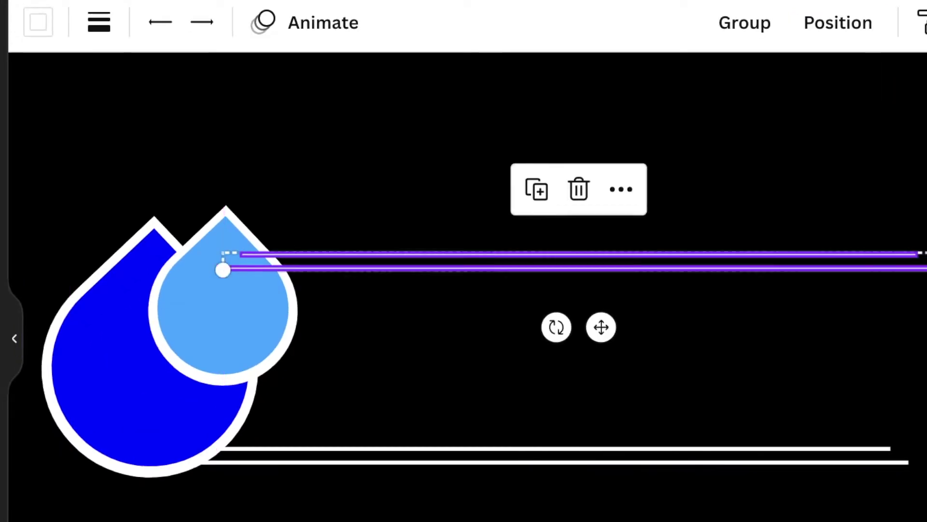
{"action": "scroll", "coordinate": [541, 291], "scroll_direction": "down", "scroll_amount": 2}
{"action": "scroll", "coordinate": [541, 291], "scroll_direction": "up", "scroll_amount": 3}
{"action": "left_click_drag", "start_coordinate": [358, 276], "coordinate": [894, 334]}
{"action": "scroll", "coordinate": [637, 448], "scroll_direction": "down", "scroll_amount": 3}
{"action": "left_click", "coordinate": [636, 448]}
{"action": "left_click", "coordinate": [639, 313]}
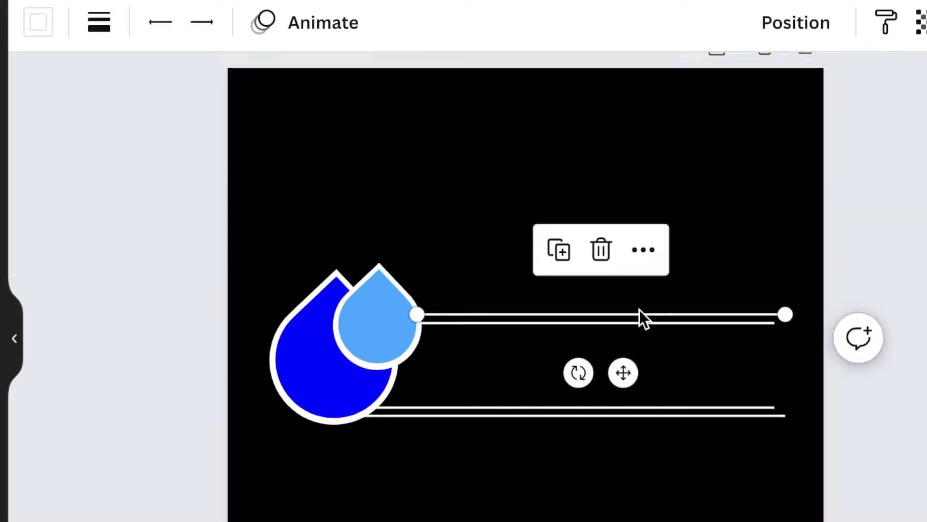
{"action": "left_click_drag", "start_coordinate": [639, 310], "coordinate": [640, 310]}
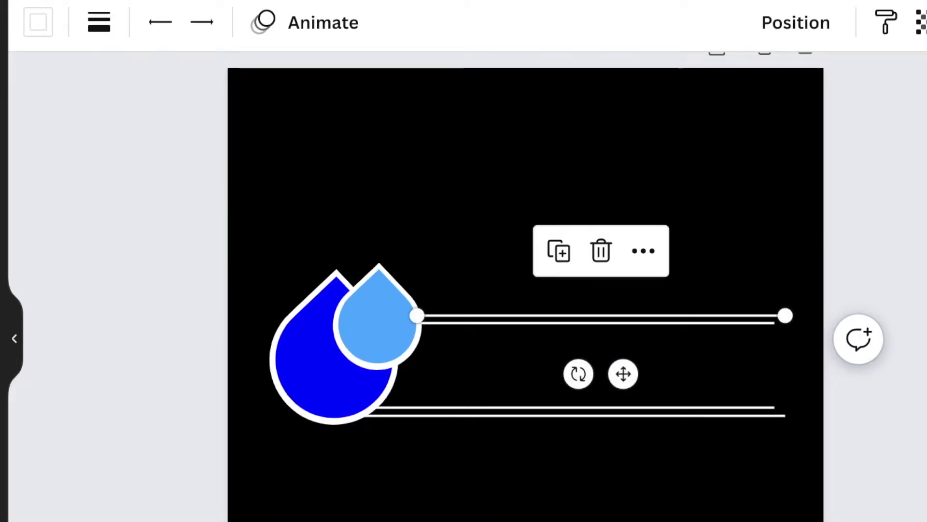
{"action": "left_click", "coordinate": [555, 493]}
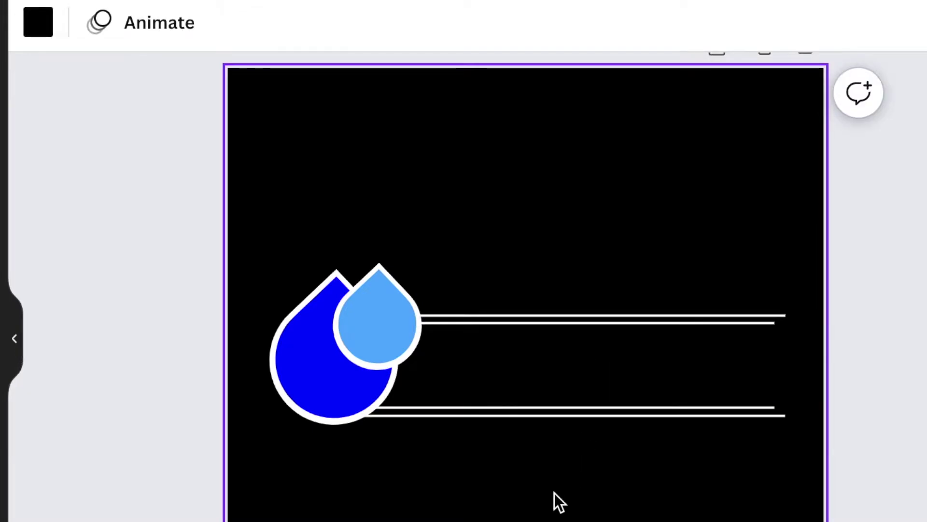
{"action": "key", "text": "t"}
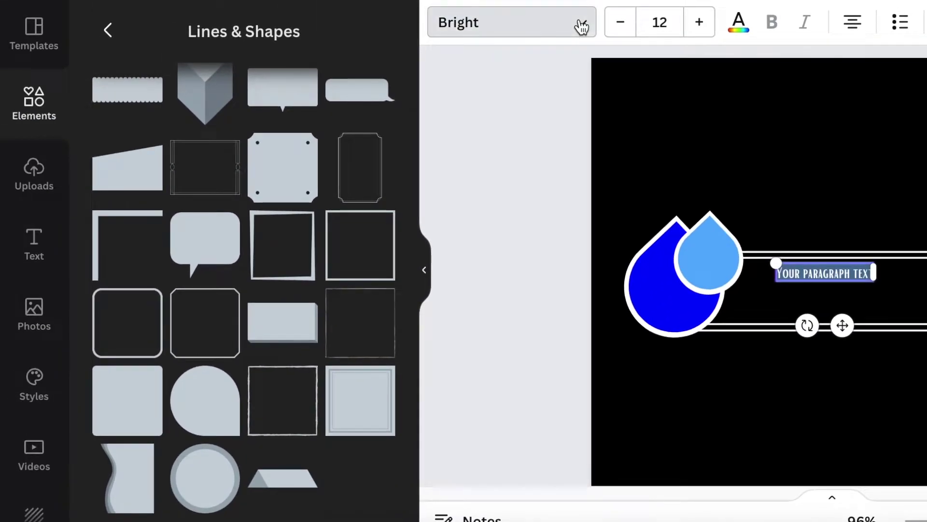
Pick a font and replace the placeholder text with 'PERFECT DROPS'
{"action": "left_click", "coordinate": [582, 27]}
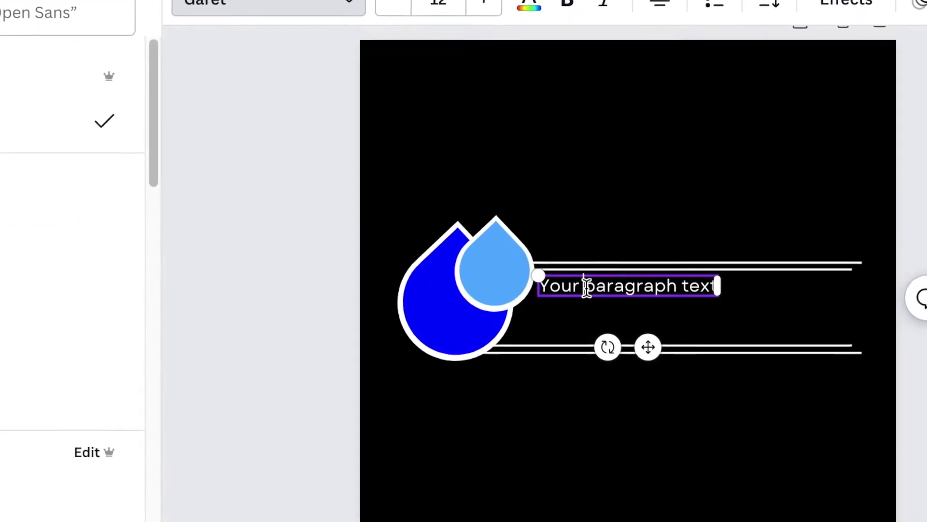
{"action": "key", "text": "ctrl+a"}
{"action": "key", "text": "BackSpace"}
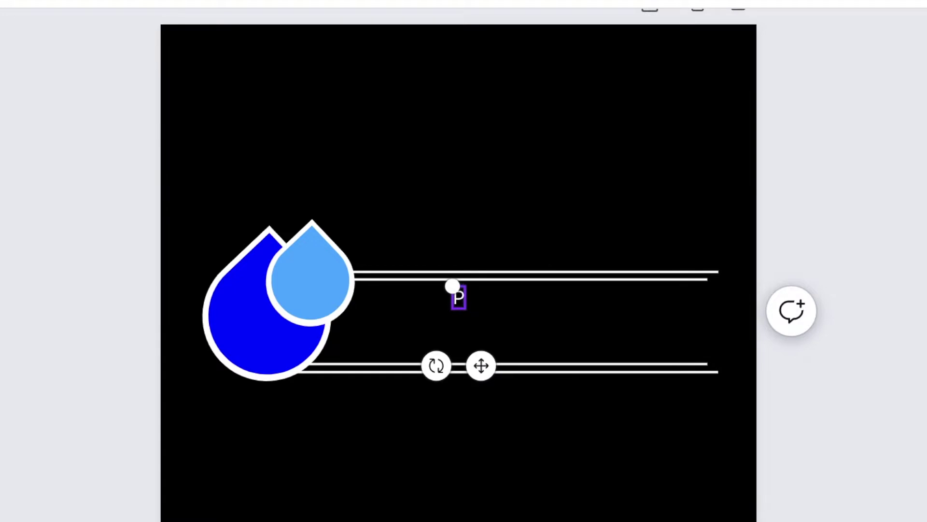
{"action": "type", "text": "PERFECT DROPS"}
{"action": "key", "text": "Escape"}
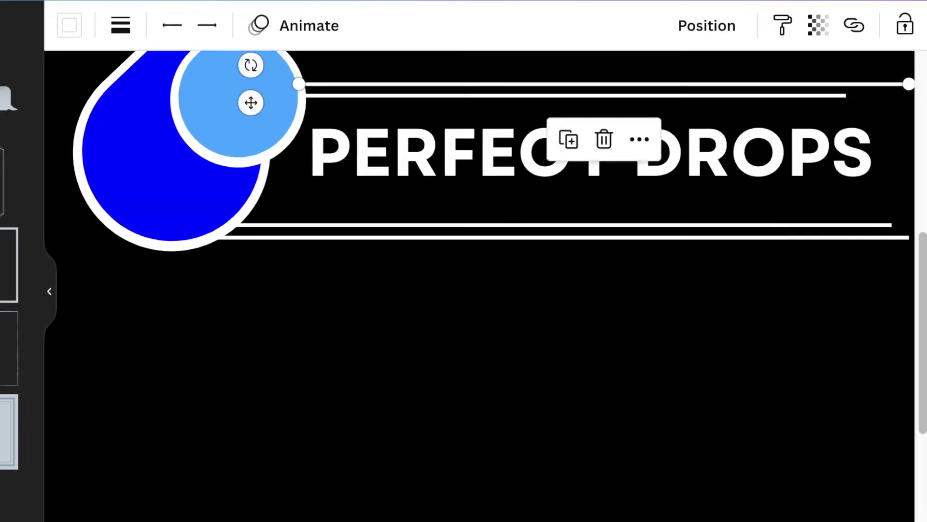
Straighten the slanted line into a vertical at the frame's right end and duplicate it
{"action": "left_click", "coordinate": [766, 102]}
{"action": "left_click", "coordinate": [847, 267]}
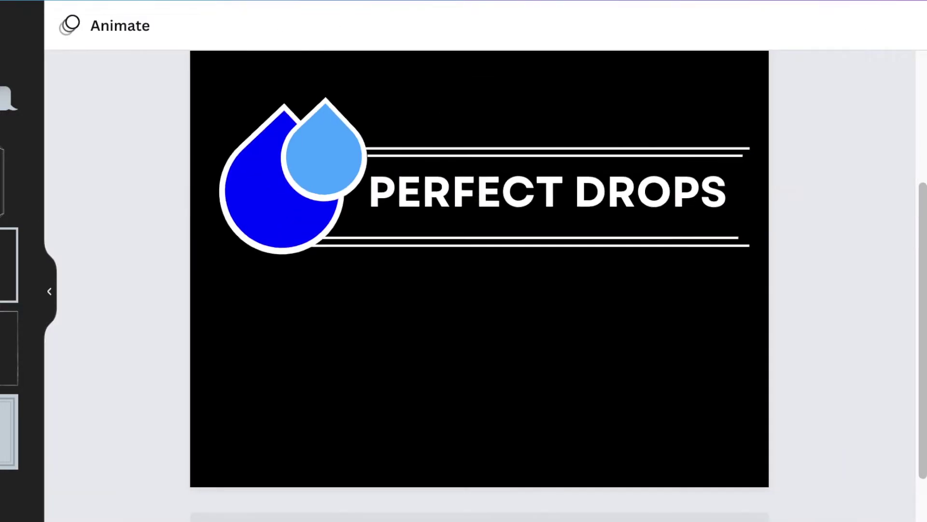
{"action": "left_click", "coordinate": [755, 255]}
{"action": "scroll", "coordinate": [807, 306], "scroll_direction": "up", "scroll_amount": 3}
{"action": "left_click_drag", "start_coordinate": [792, 149], "coordinate": [801, 165]}
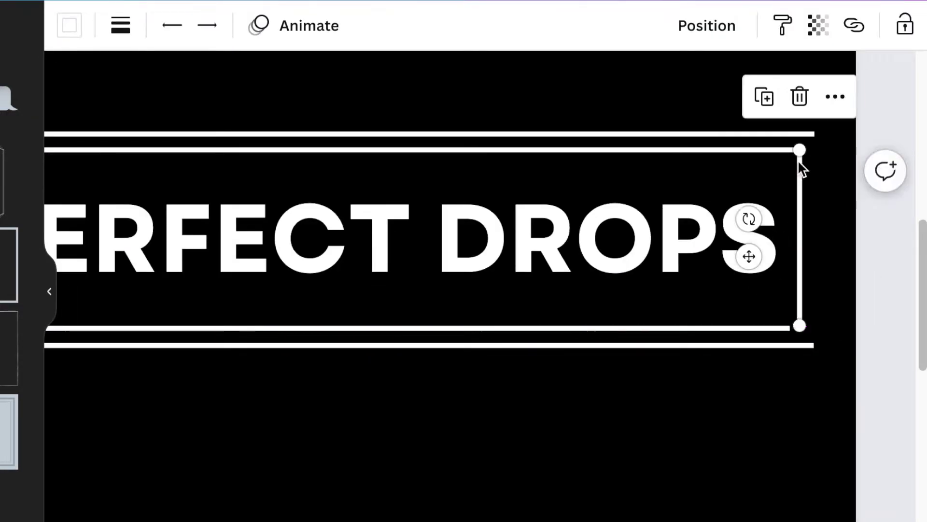
{"action": "left_click", "coordinate": [896, 347]}
{"action": "left_click", "coordinate": [799, 330]}
{"action": "left_click", "coordinate": [766, 95]}
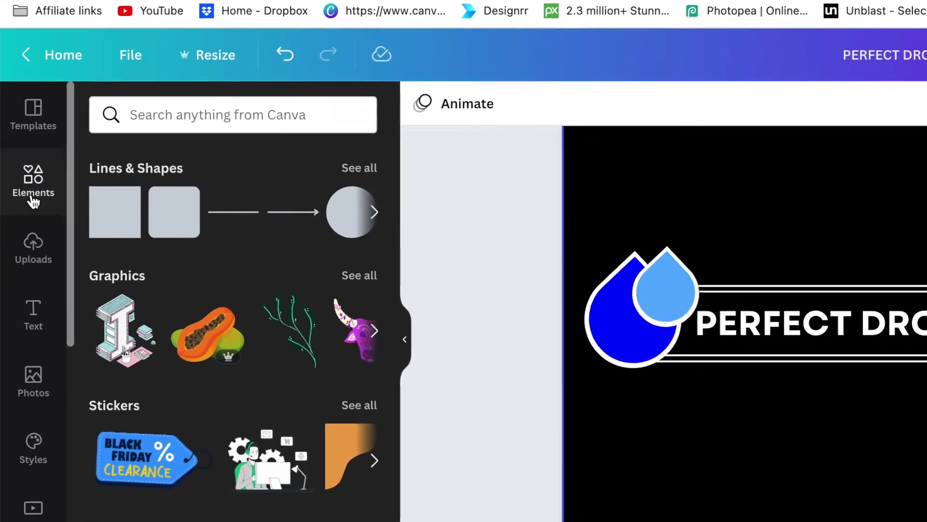
Search elements for 'curve' and add the dark navy arc to the design
{"action": "left_click", "coordinate": [190, 109]}
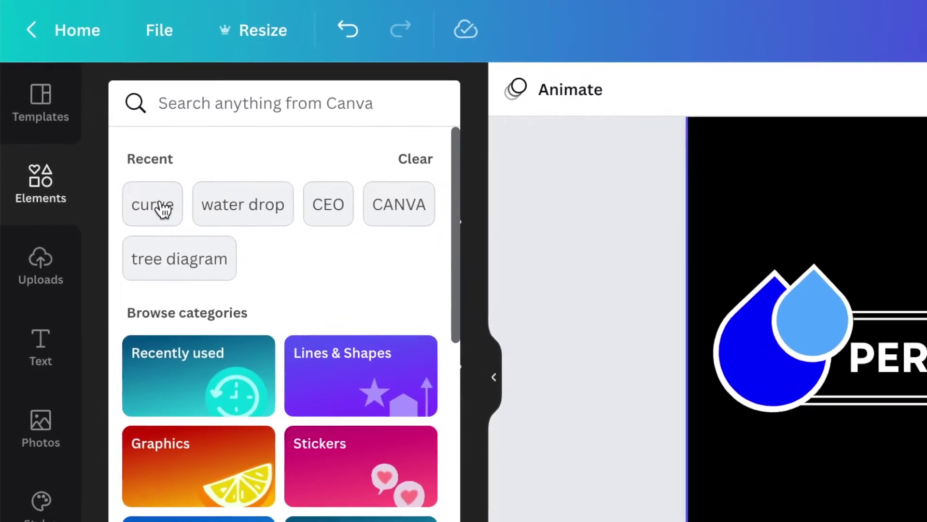
{"action": "left_click", "coordinate": [142, 205]}
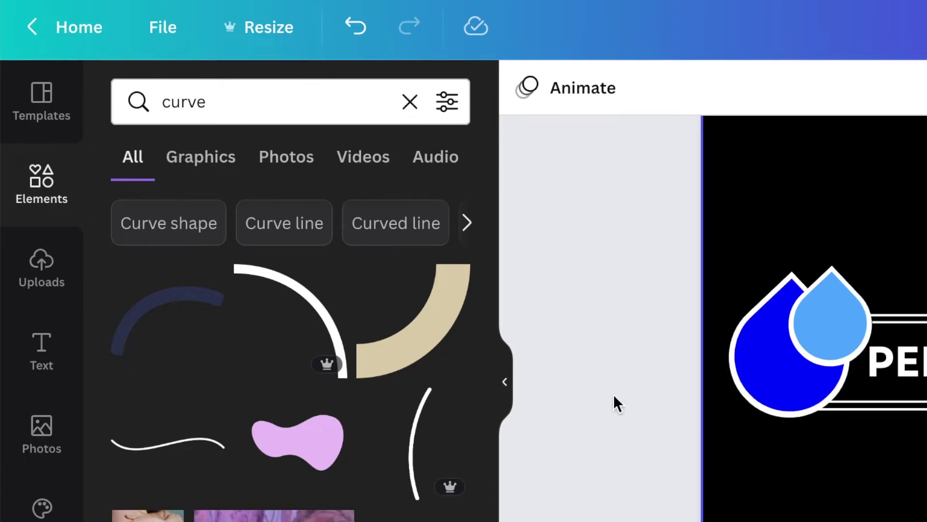
{"action": "left_click", "coordinate": [173, 305]}
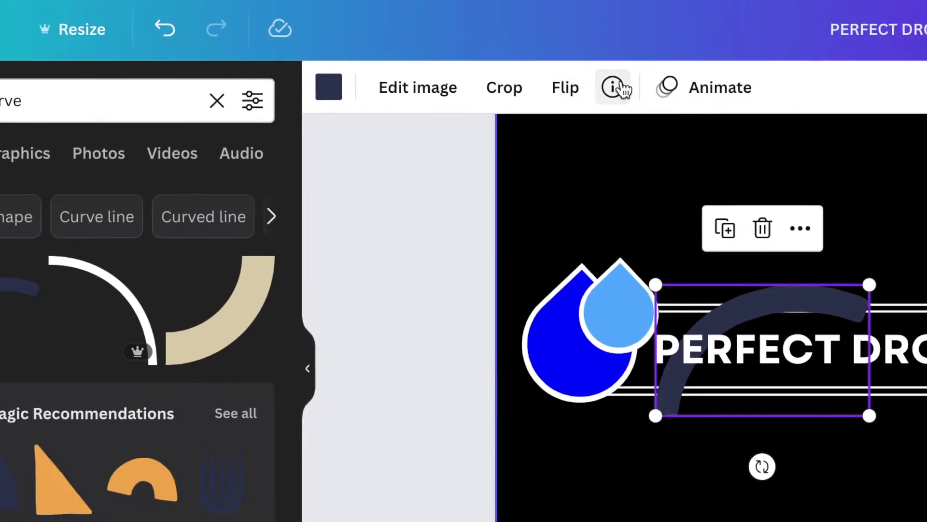
{"action": "left_click", "coordinate": [614, 88]}
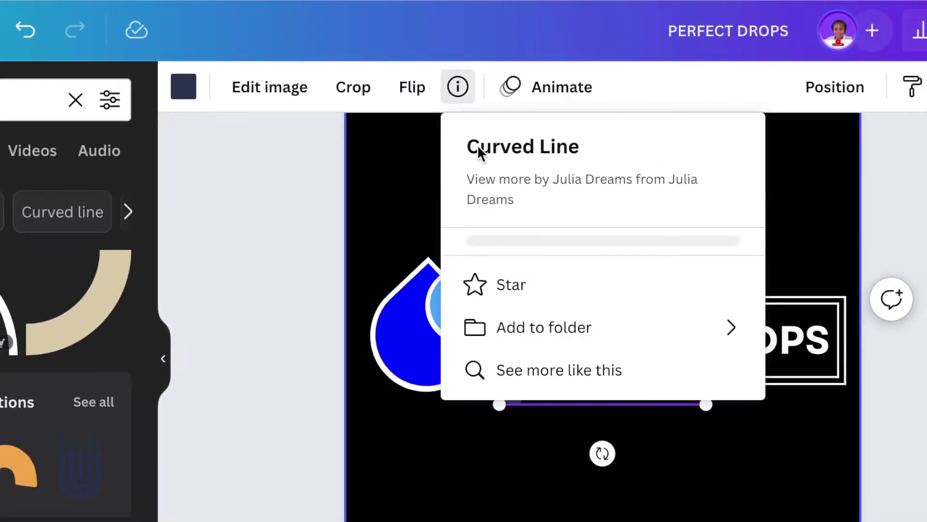
{"action": "left_click", "coordinate": [910, 275]}
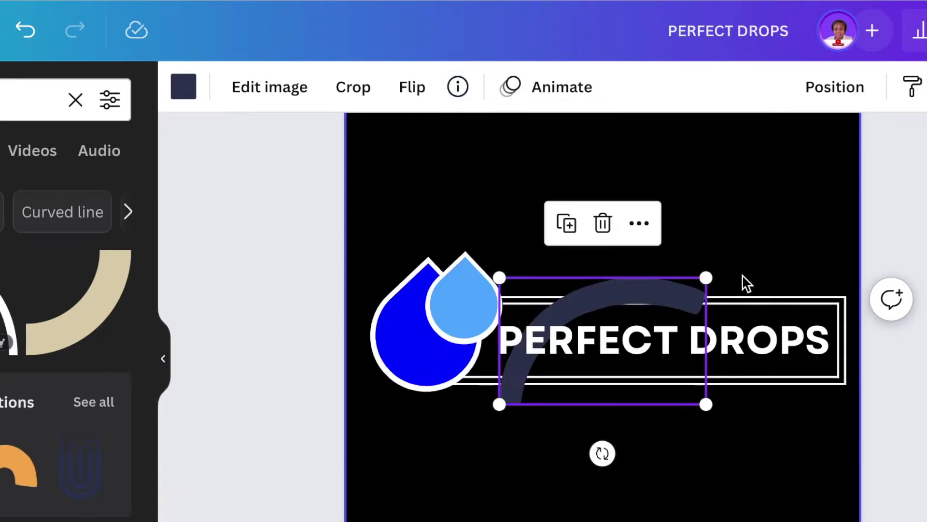
Make the arc white, shrink it, rotate it to -110° and place it inside the dark-blue drop
{"action": "left_click_drag", "start_coordinate": [629, 318], "coordinate": [561, 447]}
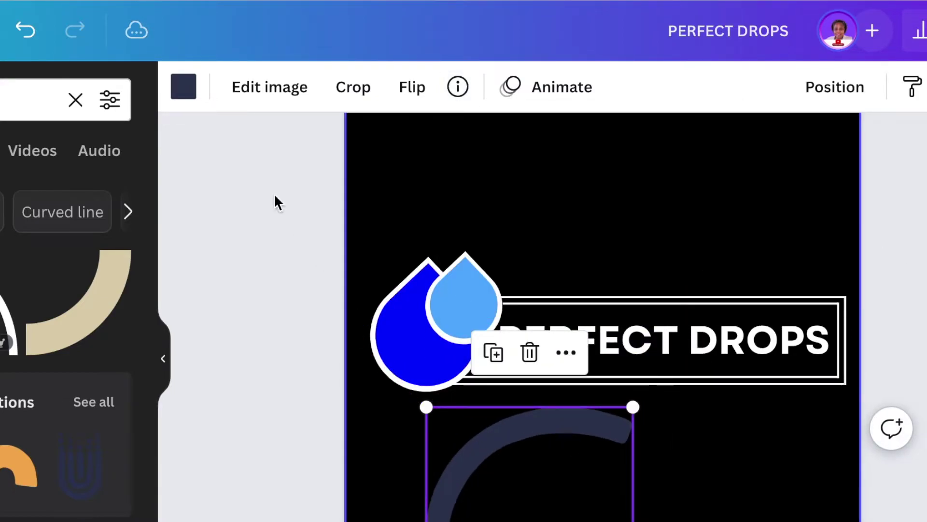
{"action": "left_click", "coordinate": [184, 87]}
{"action": "left_click", "coordinate": [120, 211]}
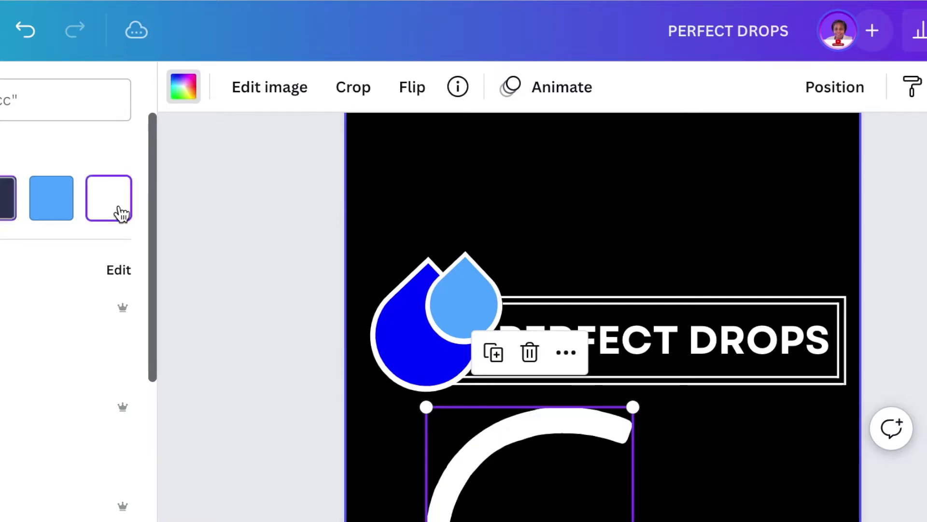
{"action": "left_click_drag", "start_coordinate": [427, 520], "coordinate": [595, 438]}
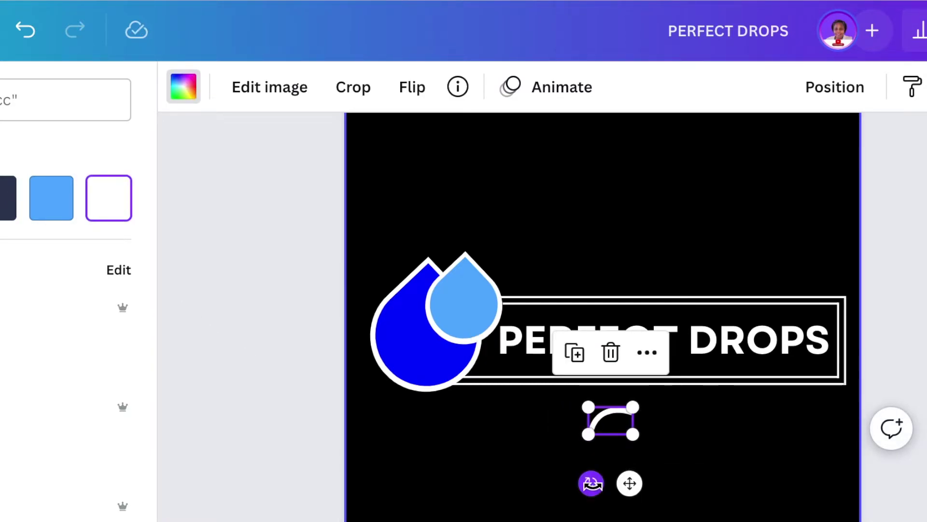
{"action": "left_click_drag", "start_coordinate": [591, 483], "coordinate": [694, 401]}
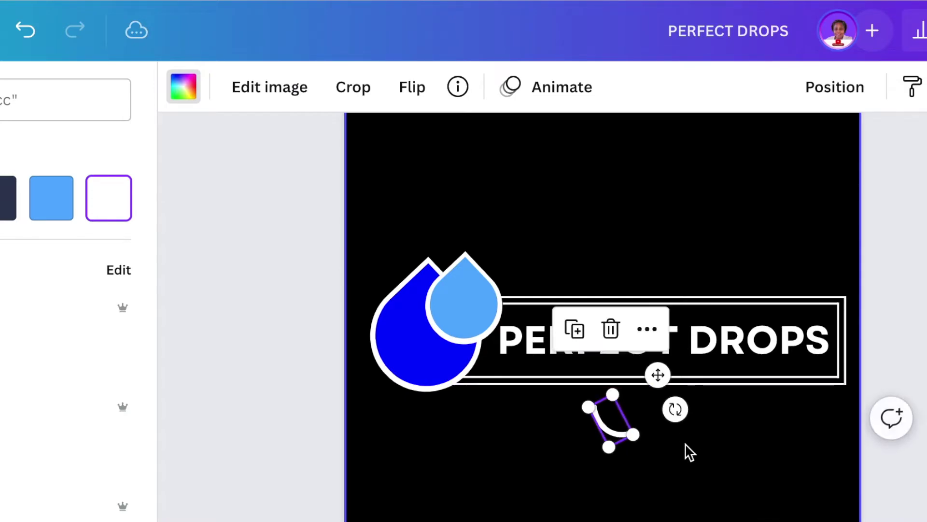
{"action": "left_click_drag", "start_coordinate": [659, 376], "coordinate": [456, 313]}
{"action": "left_click", "coordinate": [411, 519]}
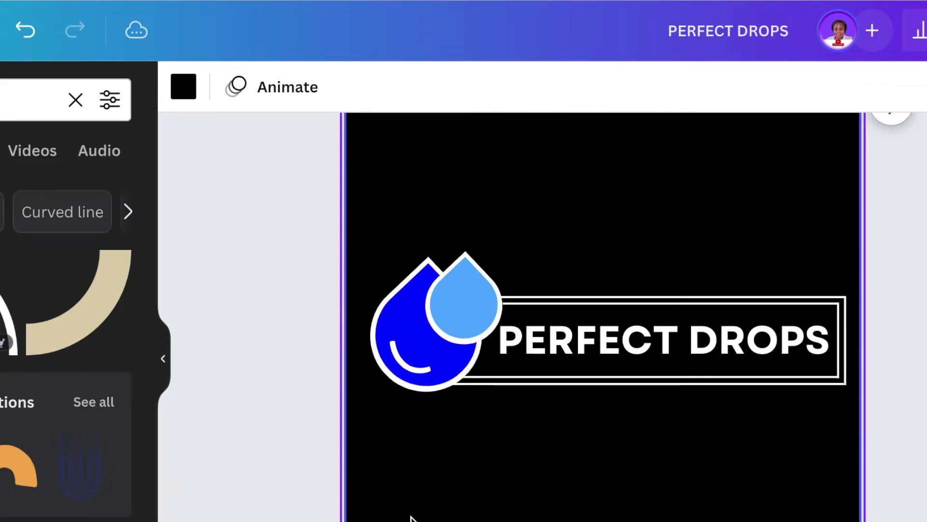
Shrink a copy of the white highlight and place it on the light-blue drop
{"action": "left_click", "coordinate": [412, 366]}
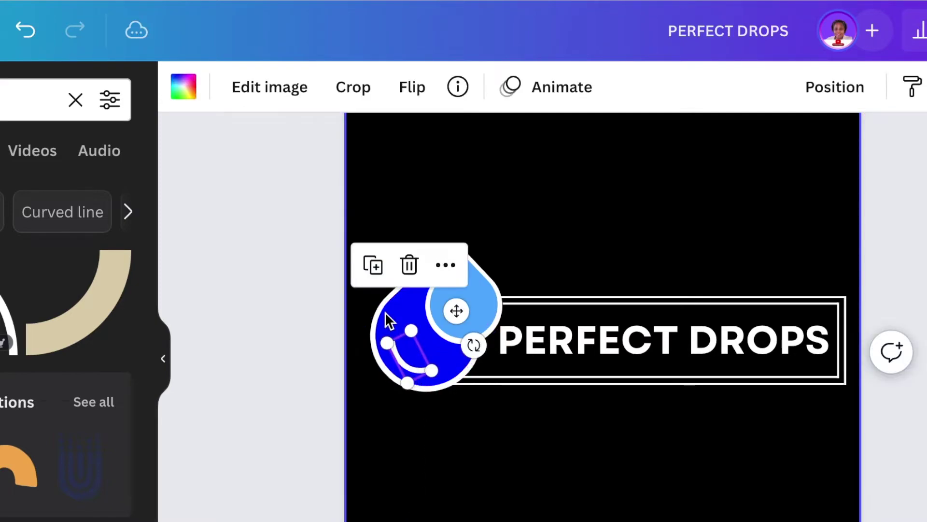
{"action": "left_click_drag", "start_coordinate": [435, 397], "coordinate": [532, 447]}
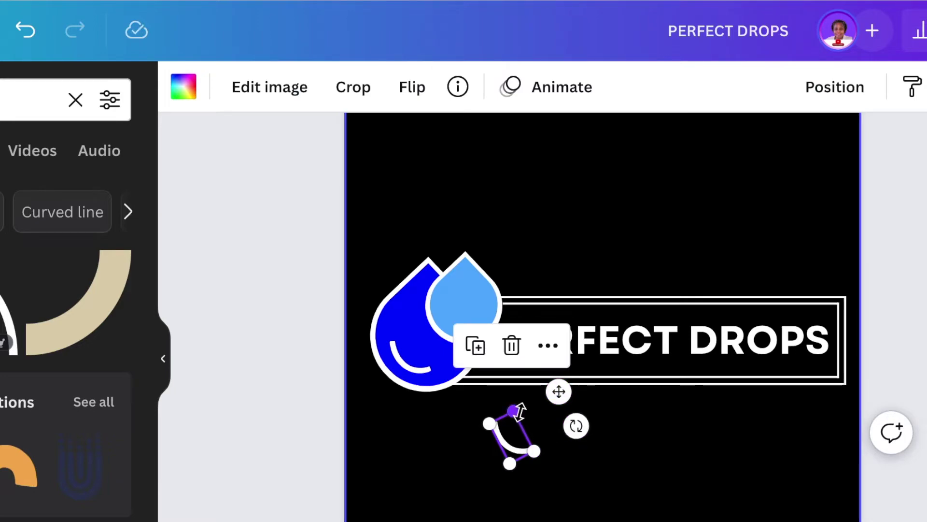
{"action": "left_click_drag", "start_coordinate": [519, 411], "coordinate": [516, 430]}
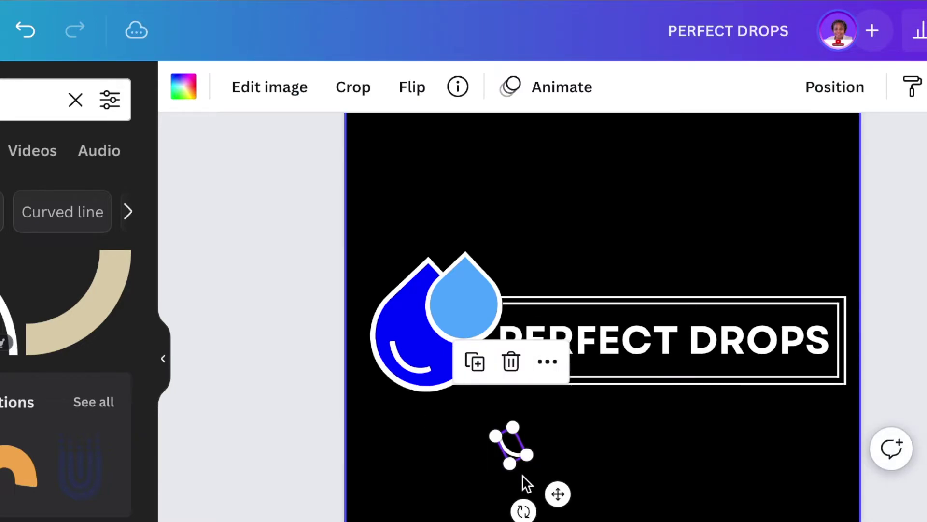
{"action": "left_click_drag", "start_coordinate": [557, 495], "coordinate": [414, 325]}
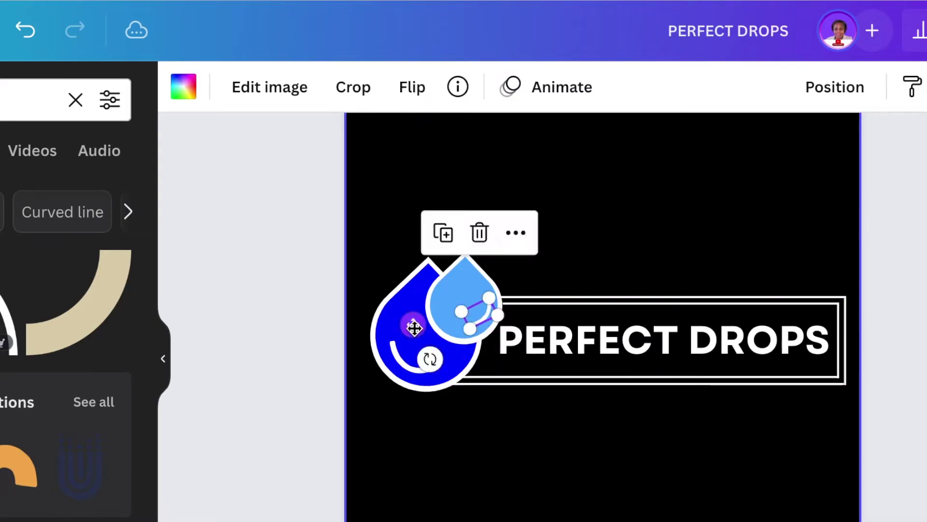
{"action": "left_click", "coordinate": [553, 517]}
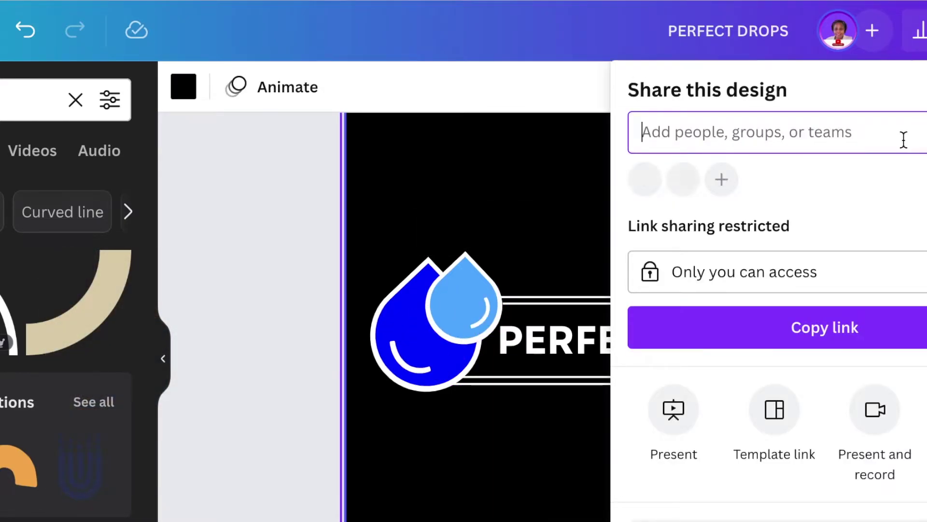
Download the PERFECT DROPS design as a PNG with Transparent background ticked
{"action": "scroll", "coordinate": [799, 281], "scroll_direction": "down", "scroll_amount": 3}
{"action": "left_click", "coordinate": [599, 425]}
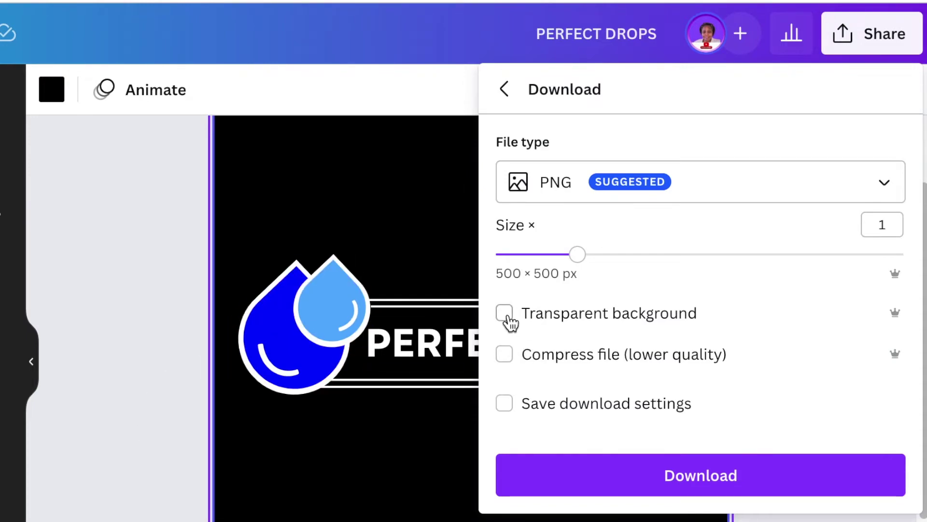
{"action": "left_click", "coordinate": [611, 480]}
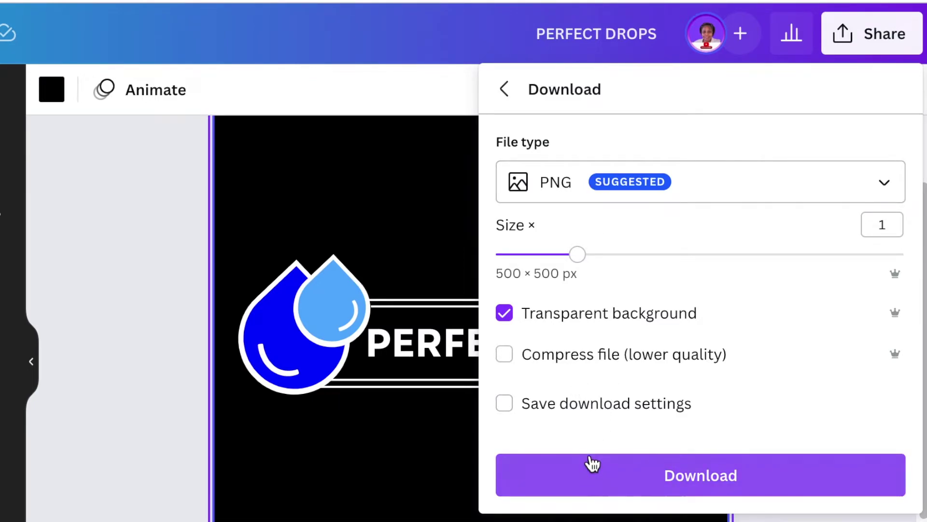
{"action": "left_click", "coordinate": [590, 478]}
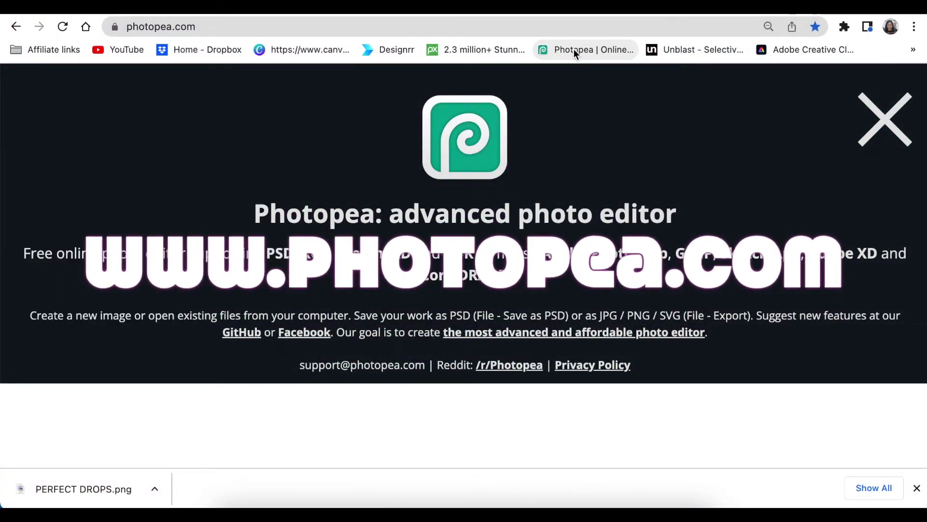
Launch Photopea from the bookmark, close its intro overlay, and go to the PSD templates gallery
{"action": "left_click", "coordinate": [575, 50]}
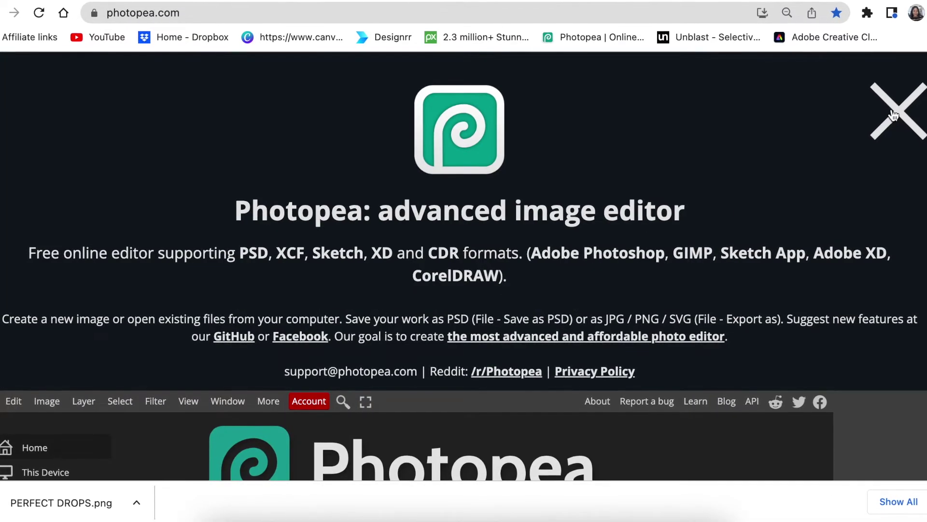
{"action": "left_click", "coordinate": [869, 119]}
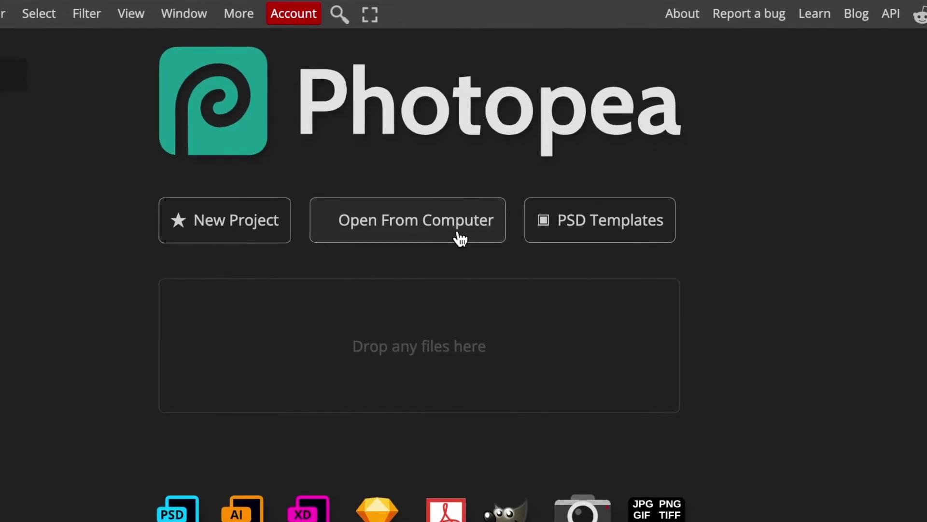
{"action": "left_click", "coordinate": [605, 236]}
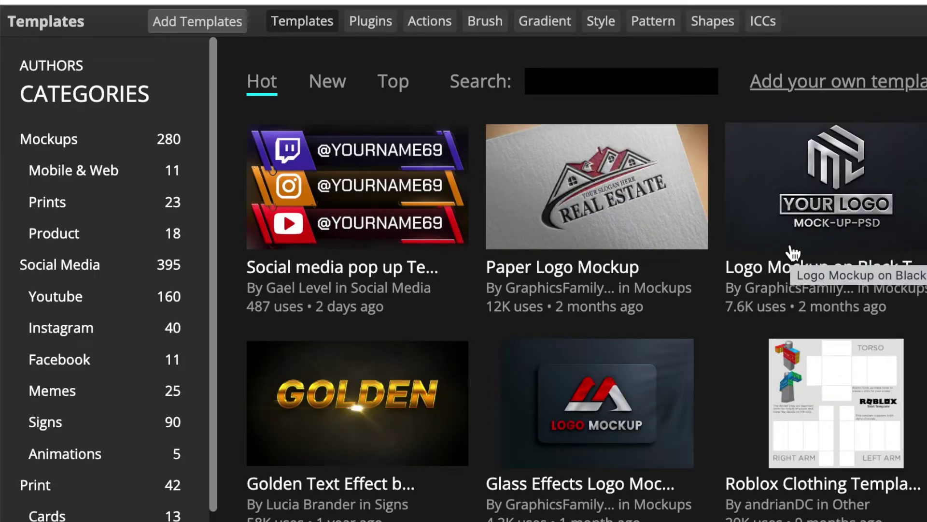
Filter templates to Mockups and load the Paper Logo Mockup with the blue logo
{"action": "left_click", "coordinate": [42, 145]}
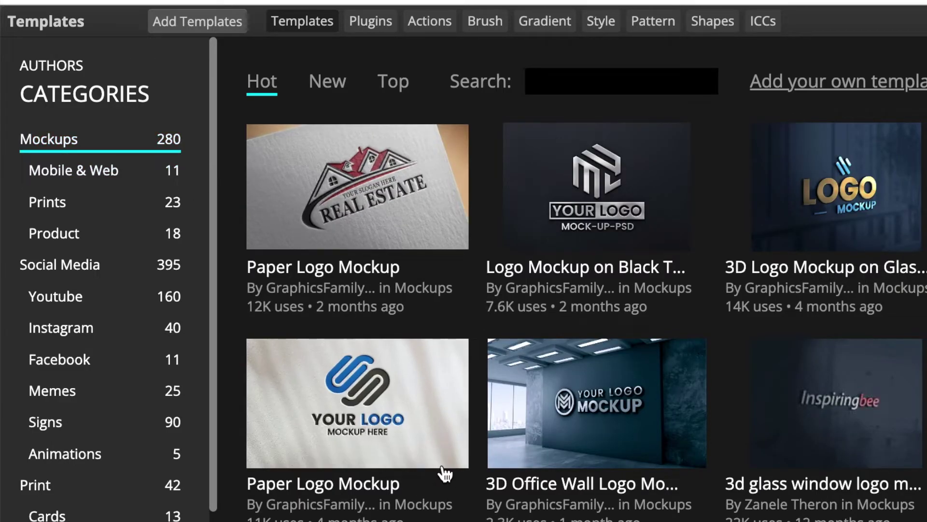
{"action": "scroll", "coordinate": [441, 468], "scroll_direction": "down", "scroll_amount": 2}
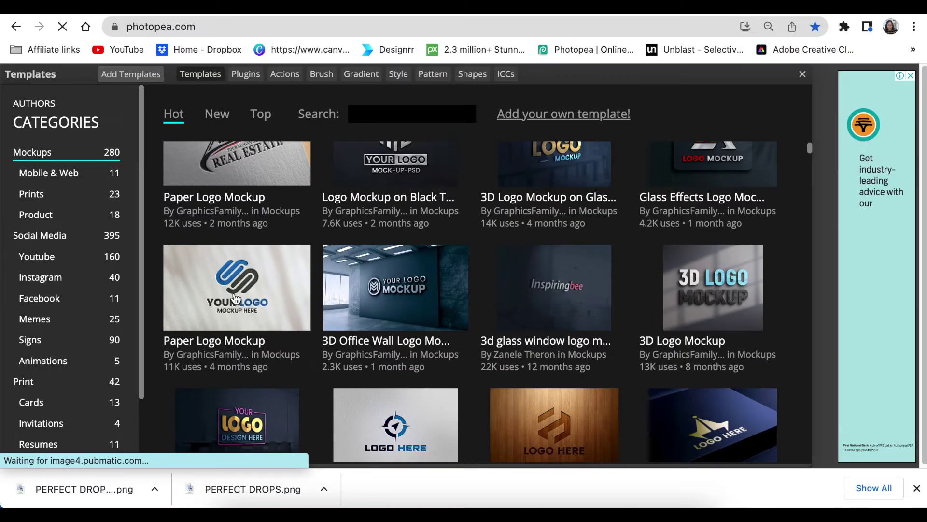
{"action": "left_click", "coordinate": [351, 363]}
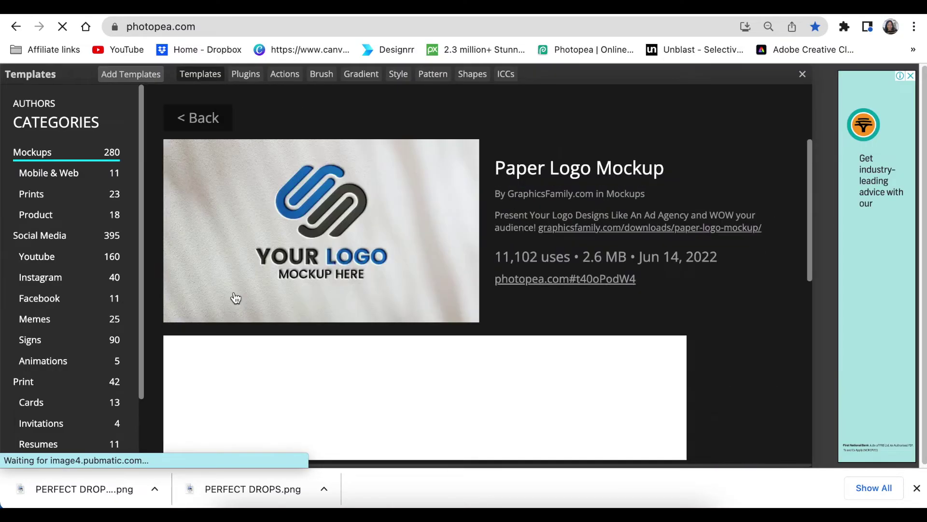
{"action": "left_click", "coordinate": [352, 355]}
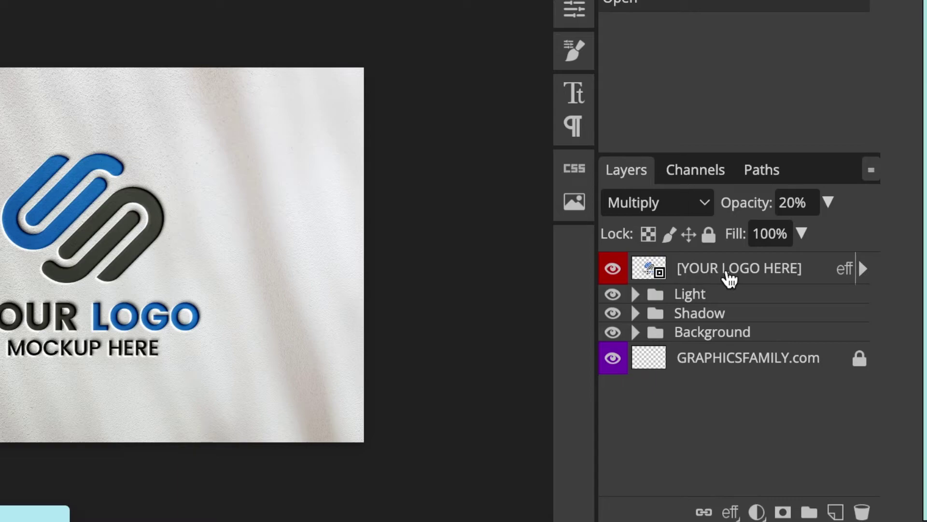
Open the [YOUR LOGO HERE] smart object as Graphicsfamily.psd and hide its Graphicsfamily sample logo layer
{"action": "double_click", "coordinate": [648, 272]}
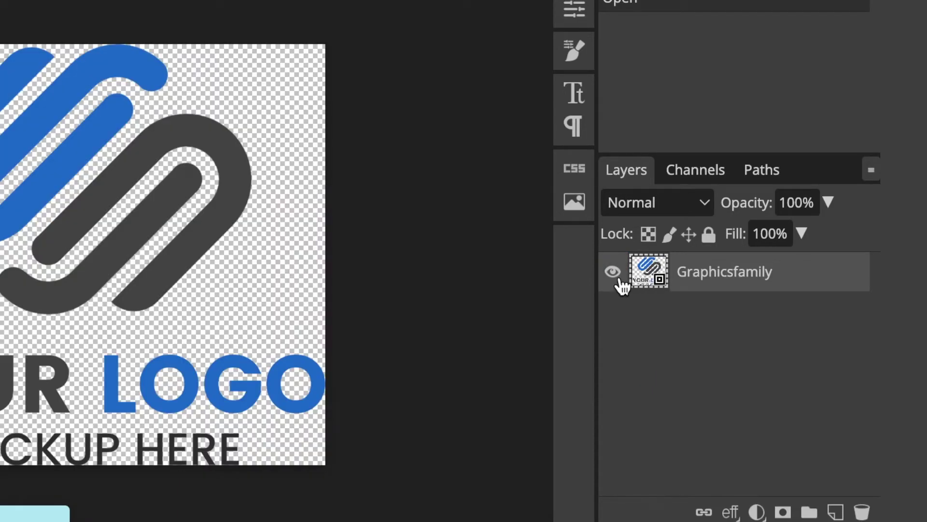
{"action": "left_click", "coordinate": [612, 272]}
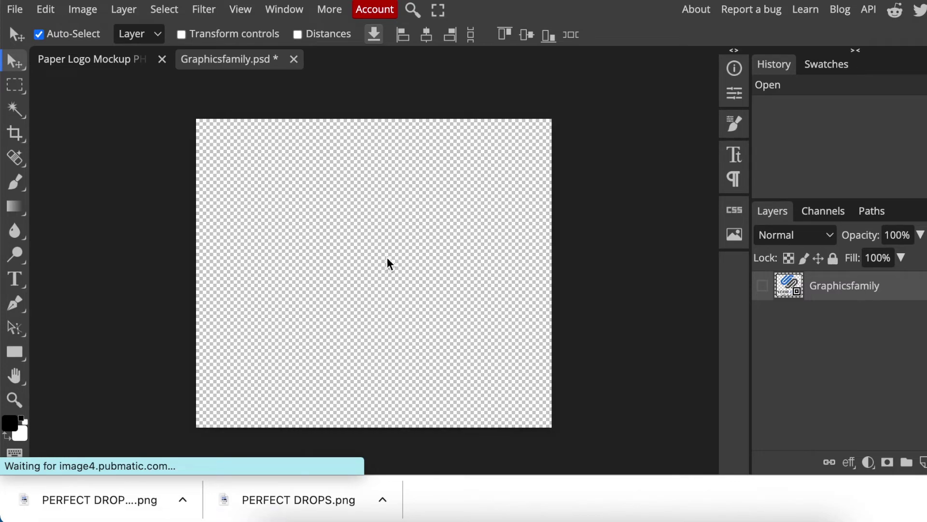
{"action": "left_click", "coordinate": [15, 8]}
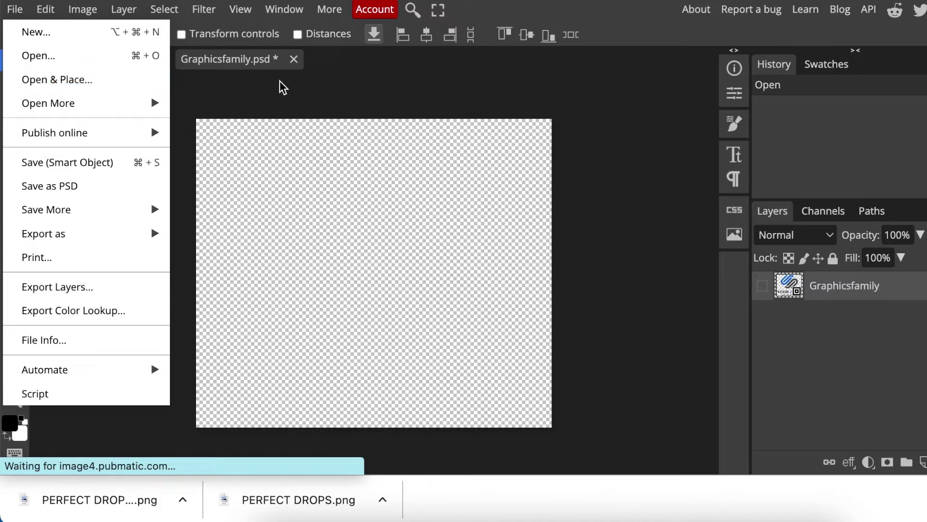
Place PERFECT DROPS.png on the canvas and scale it to 262.80% across the width
{"action": "left_click", "coordinate": [277, 95]}
{"action": "left_click_drag", "start_coordinate": [137, 502], "coordinate": [290, 402]}
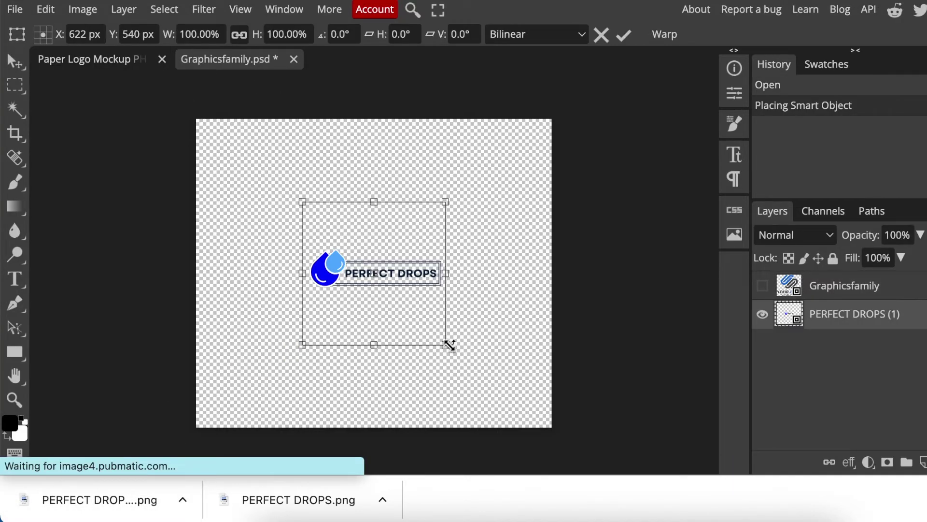
{"action": "left_click_drag", "start_coordinate": [449, 355], "coordinate": [644, 490]}
{"action": "left_click_drag", "start_coordinate": [512, 415], "coordinate": [387, 320]}
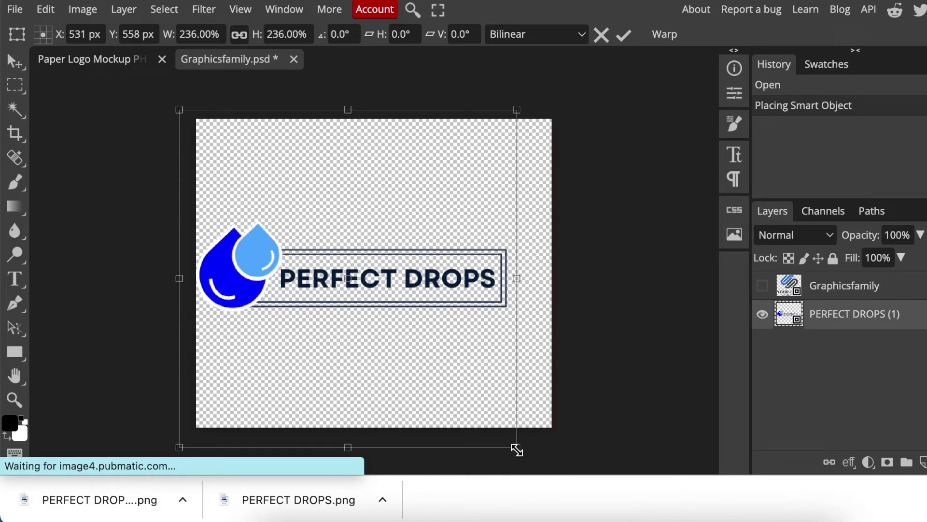
{"action": "left_click_drag", "start_coordinate": [517, 449], "coordinate": [553, 463]}
{"action": "left_click_drag", "start_coordinate": [441, 393], "coordinate": [444, 394]}
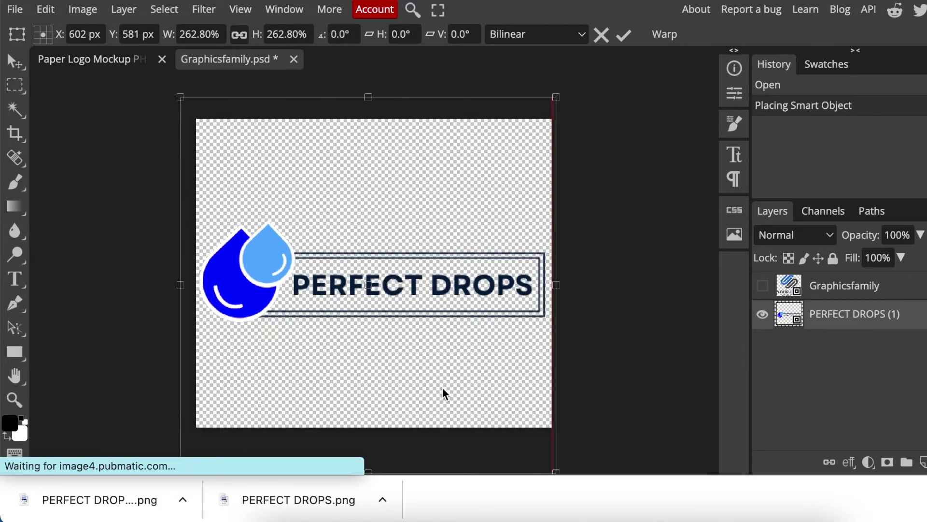
{"action": "left_click", "coordinate": [14, 62]}
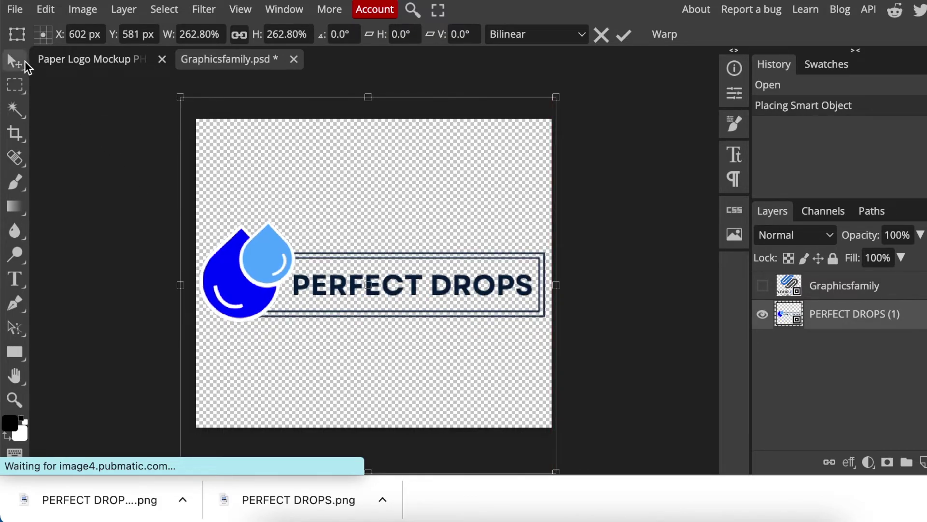
{"action": "left_click", "coordinate": [15, 11]}
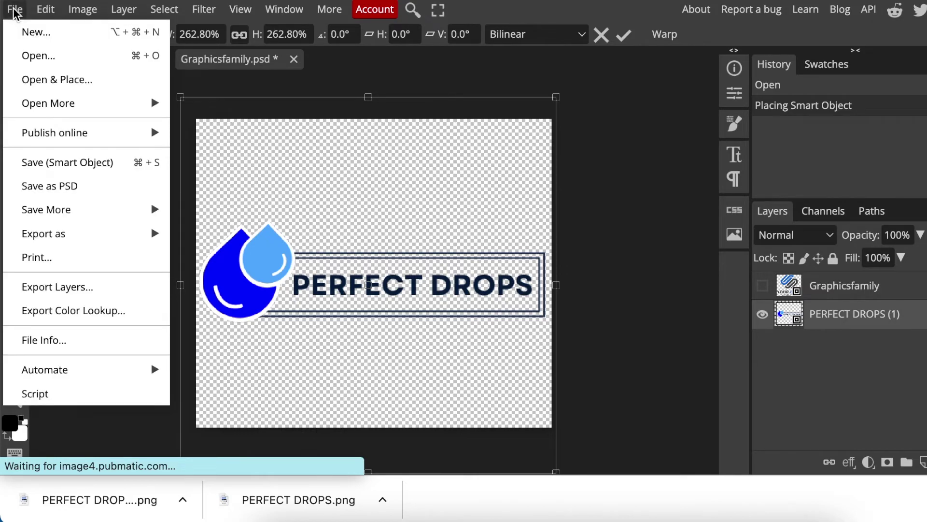
Save Graphicsfamily.psd as the smart object so the Paper Logo Mockup updates
{"action": "left_click", "coordinate": [63, 164]}
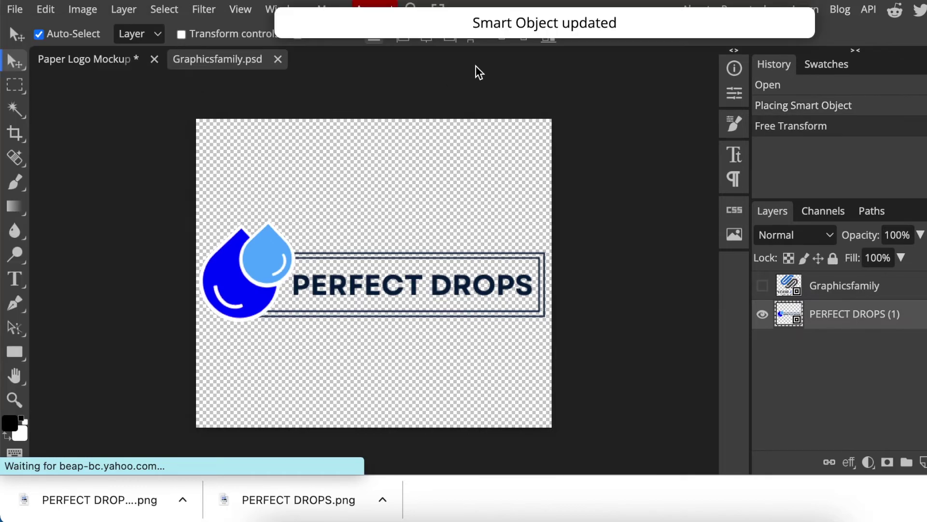